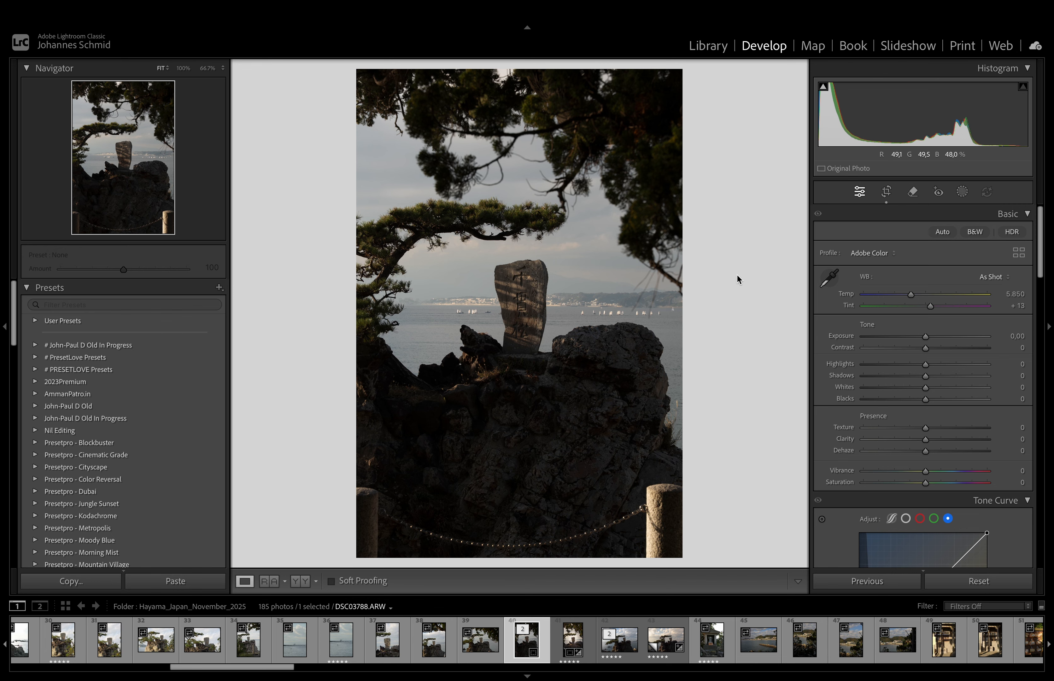
Reframe the crop around the stone monument, slightly widening the frame at the original aspect ratio.
{"action": "left_click", "coordinate": [886, 191]}
{"action": "left_click_drag", "start_coordinate": [597, 288], "coordinate": [589, 205]}
{"action": "left_click_drag", "start_coordinate": [646, 124], "coordinate": [651, 118]}
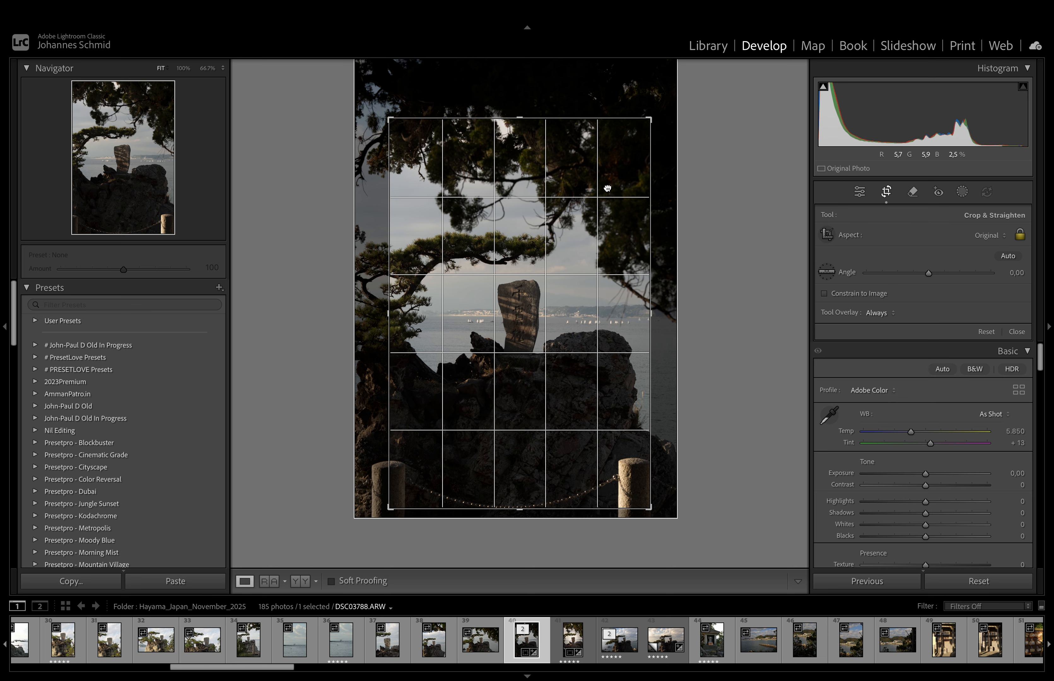
{"action": "key", "text": "Return"}
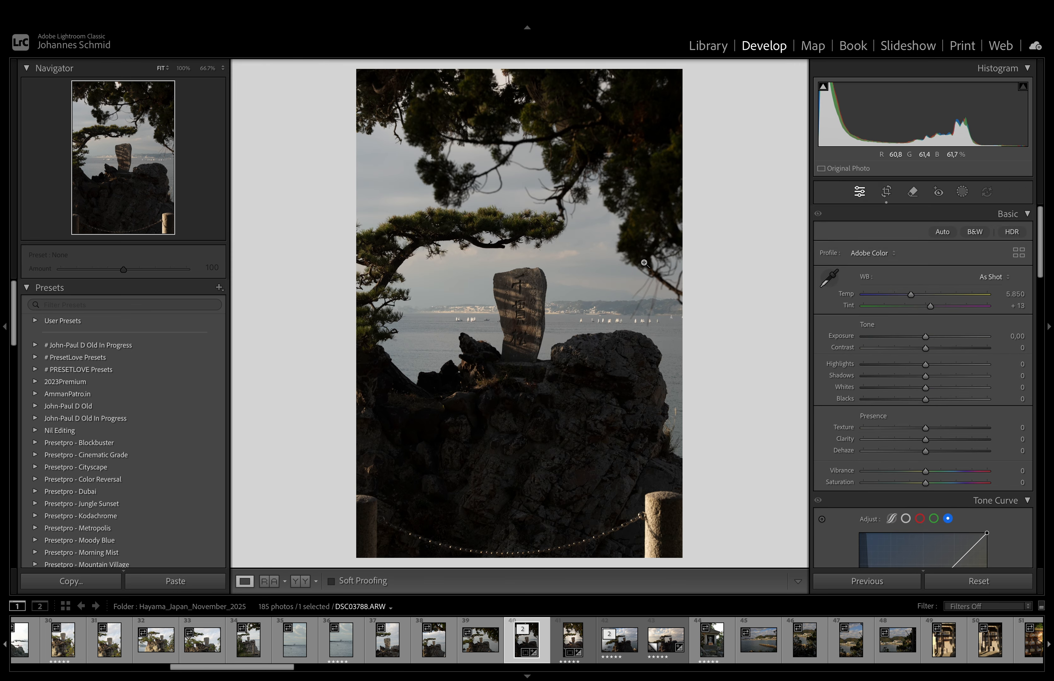
{"action": "left_click", "coordinate": [886, 192]}
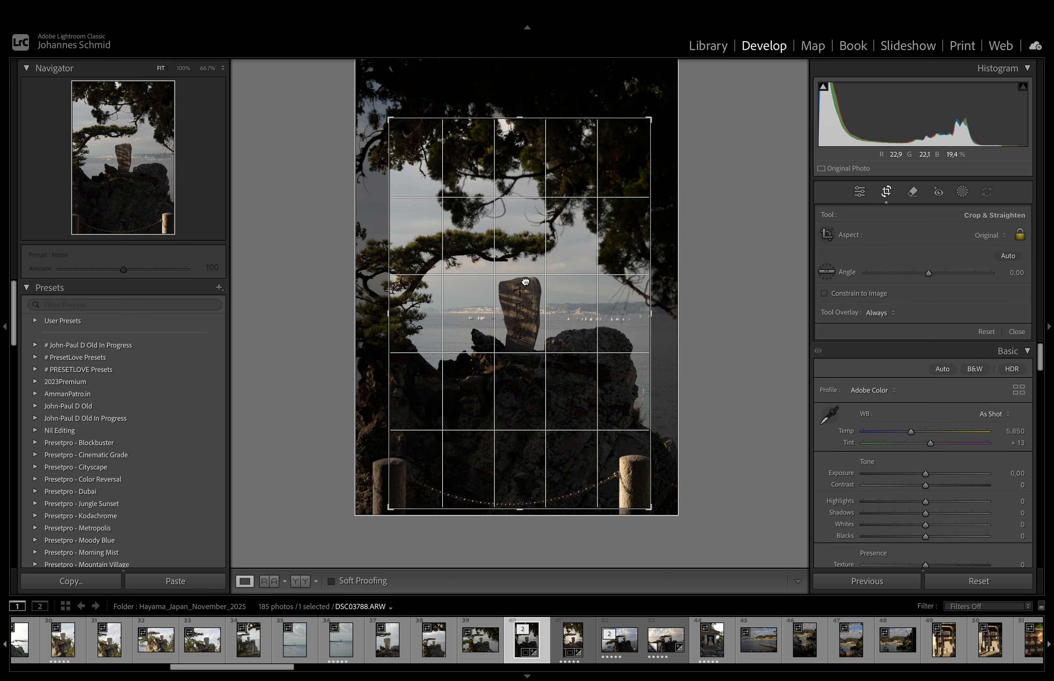
{"action": "key", "text": "Return"}
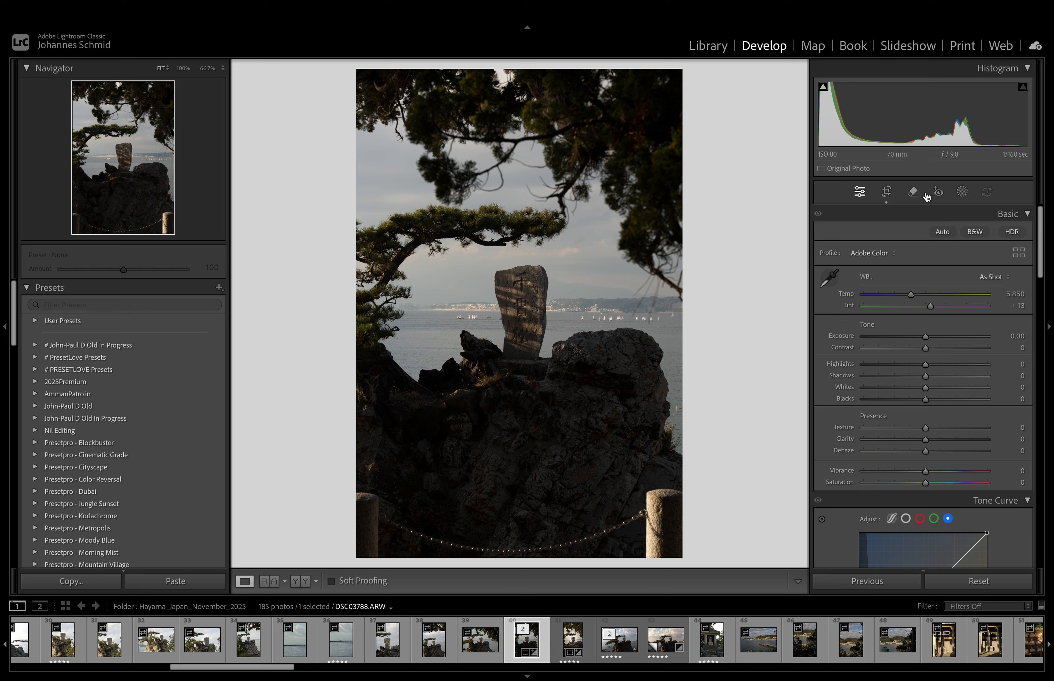
Remove both foreground posts and the chain between them with generative AI removal.
{"action": "left_click", "coordinate": [912, 191]}
{"action": "left_click_drag", "start_coordinate": [651, 498], "coordinate": [668, 548]}
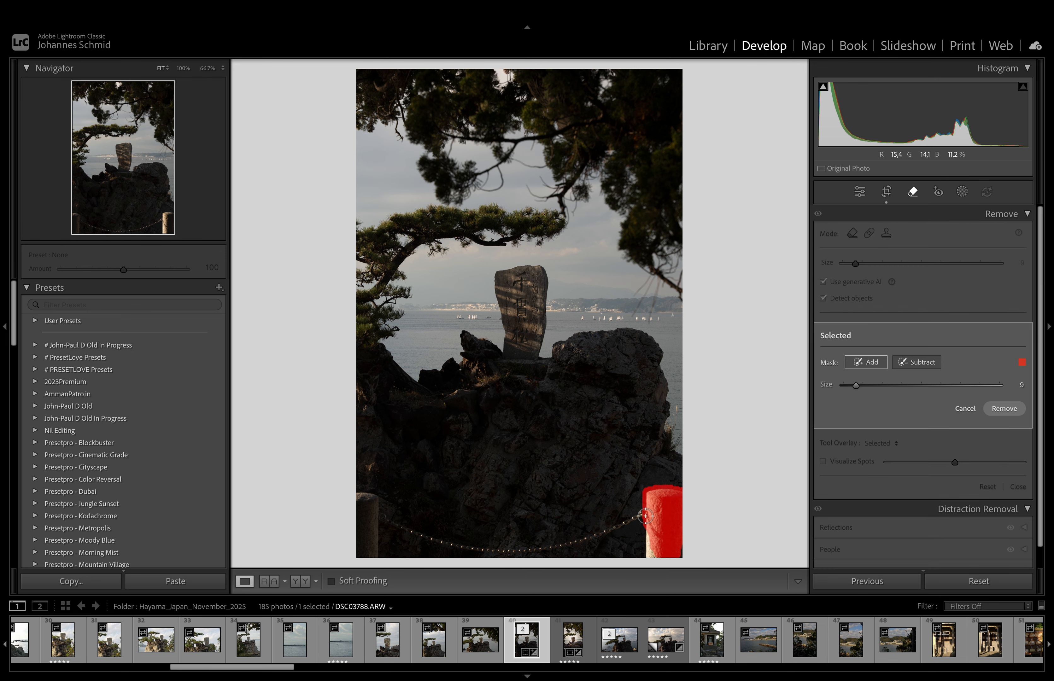
{"action": "key", "text": "bracketleft"}
{"action": "key", "text": "bracketleft"}
{"action": "key", "text": "bracketleft"}
{"action": "mouse_move", "coordinate": [636, 516]}
{"action": "left_mouse_down"}
{"action": "mouse_move", "coordinate": [551, 543]}
{"action": "mouse_move", "coordinate": [437, 545]}
{"action": "mouse_move", "coordinate": [381, 514]}
{"action": "mouse_move", "coordinate": [432, 542]}
{"action": "mouse_move", "coordinate": [364, 491]}
{"action": "mouse_move", "coordinate": [373, 506]}
{"action": "mouse_move", "coordinate": [359, 554]}
{"action": "mouse_move", "coordinate": [363, 493]}
{"action": "mouse_move", "coordinate": [372, 542]}
{"action": "left_mouse_up"}
{"action": "key", "text": "bracketright"}
{"action": "key", "text": "bracketright"}
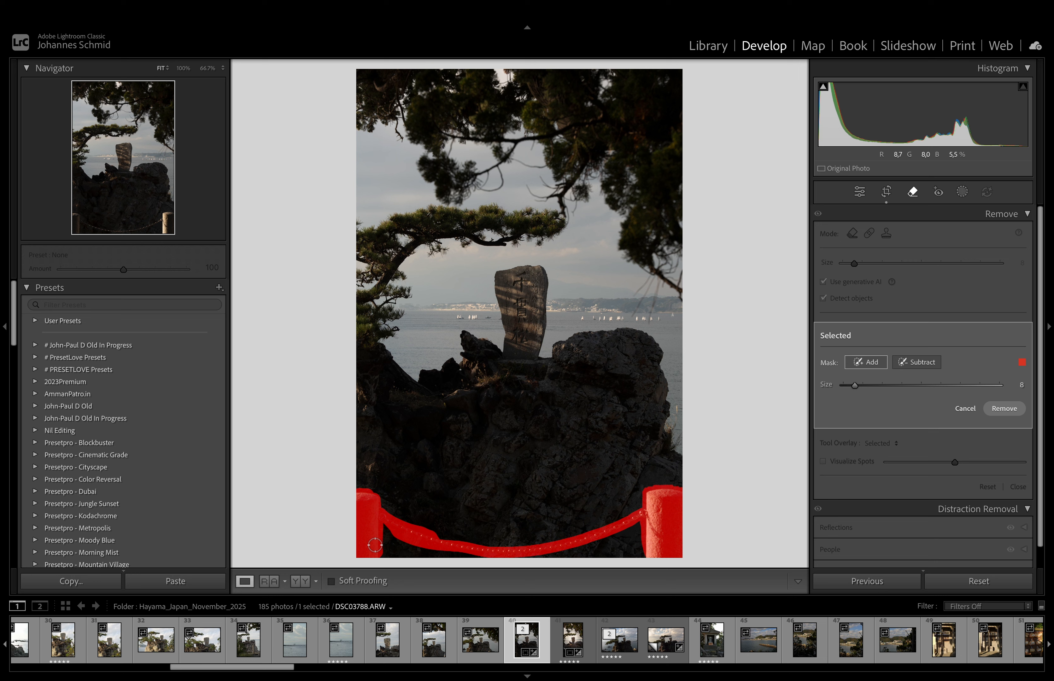
{"action": "left_click", "coordinate": [1005, 408]}
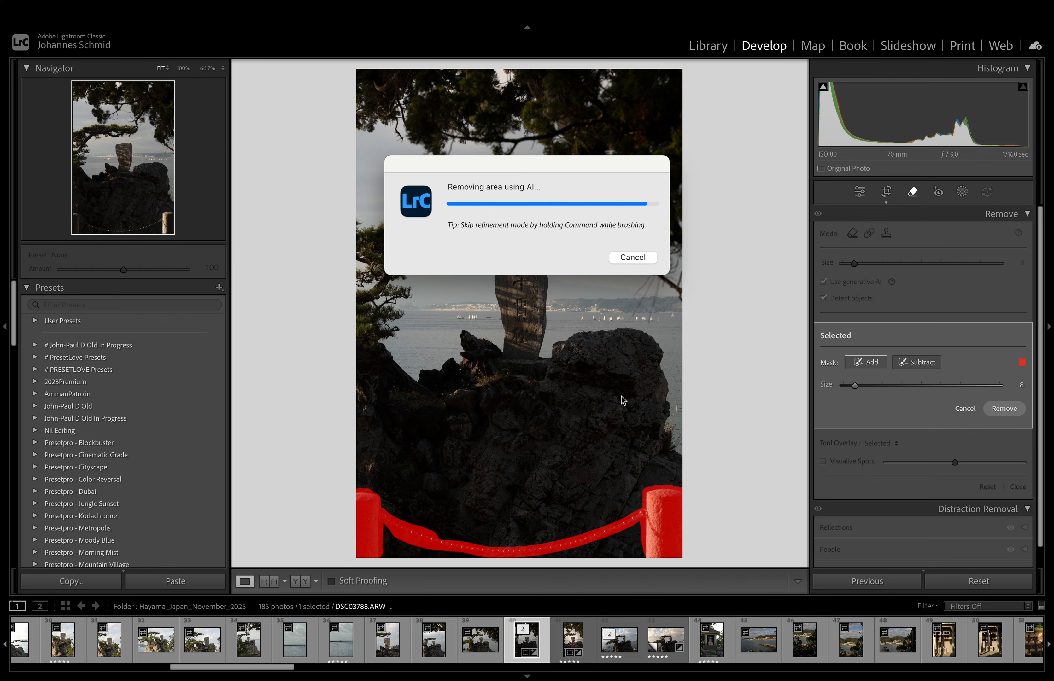
{"action": "left_click", "coordinate": [860, 193]}
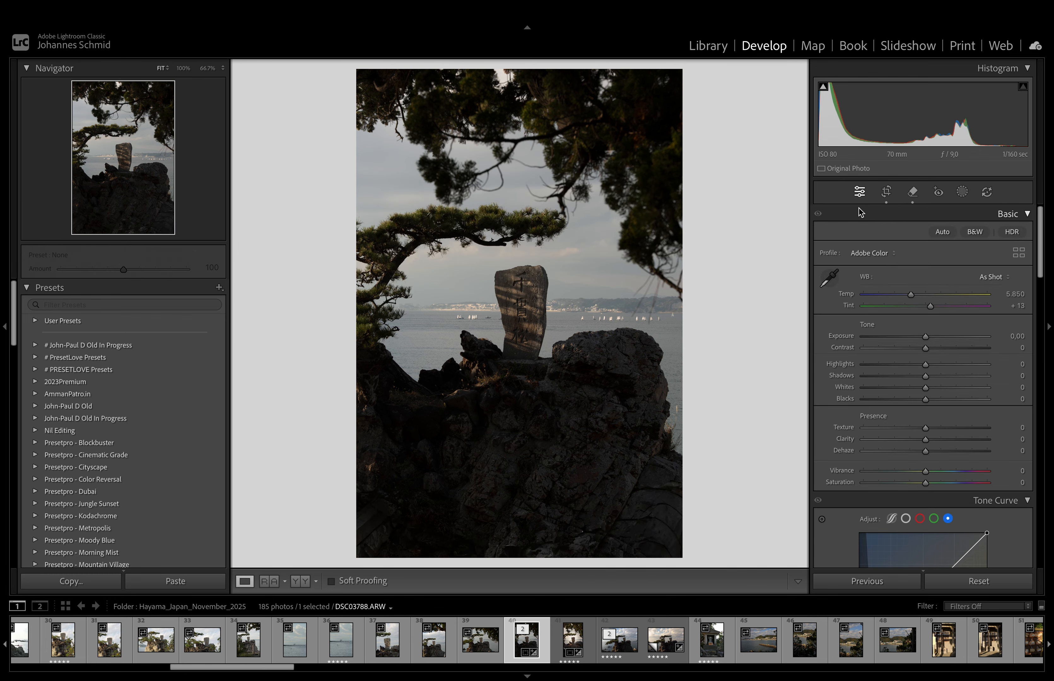
Tighten and reposition the crop around the stone monument, using the diagonal guide overlay.
{"action": "left_click", "coordinate": [886, 191]}
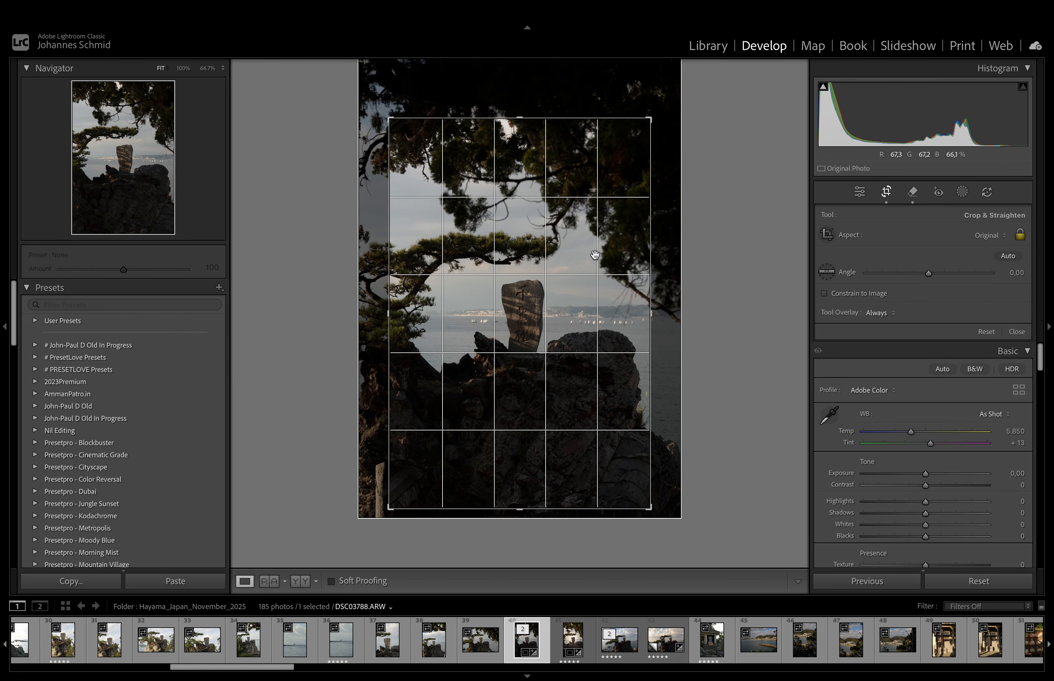
{"action": "key", "text": "o"}
{"action": "left_click_drag", "start_coordinate": [596, 255], "coordinate": [597, 261]}
{"action": "left_click_drag", "start_coordinate": [654, 113], "coordinate": [644, 120]}
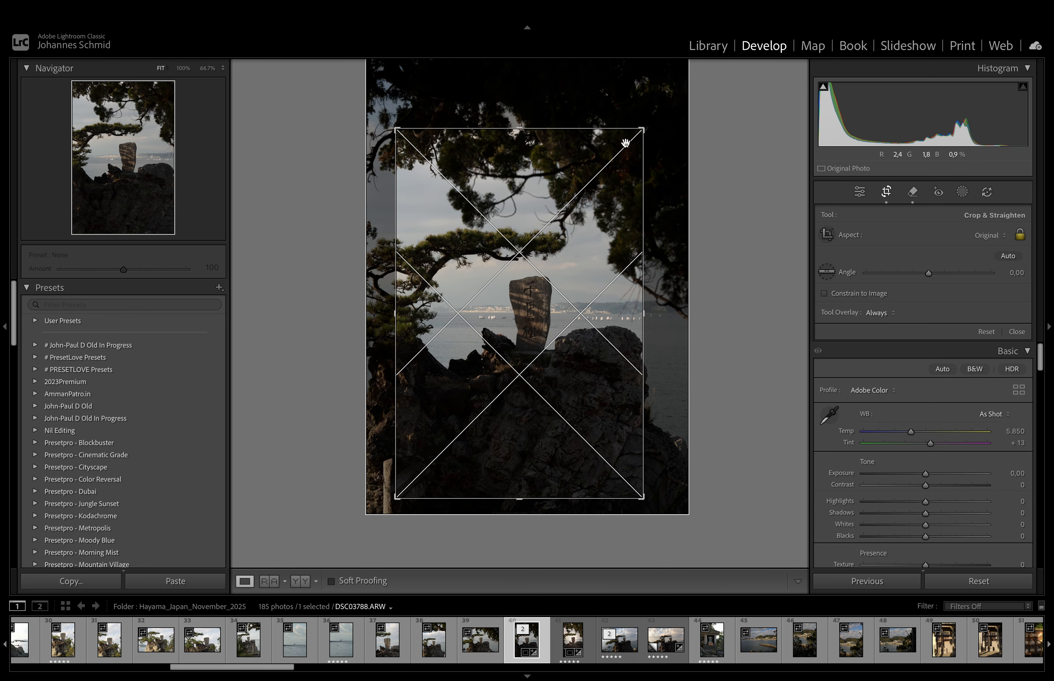
{"action": "left_click_drag", "start_coordinate": [601, 199], "coordinate": [592, 211]}
{"action": "key", "text": "Return"}
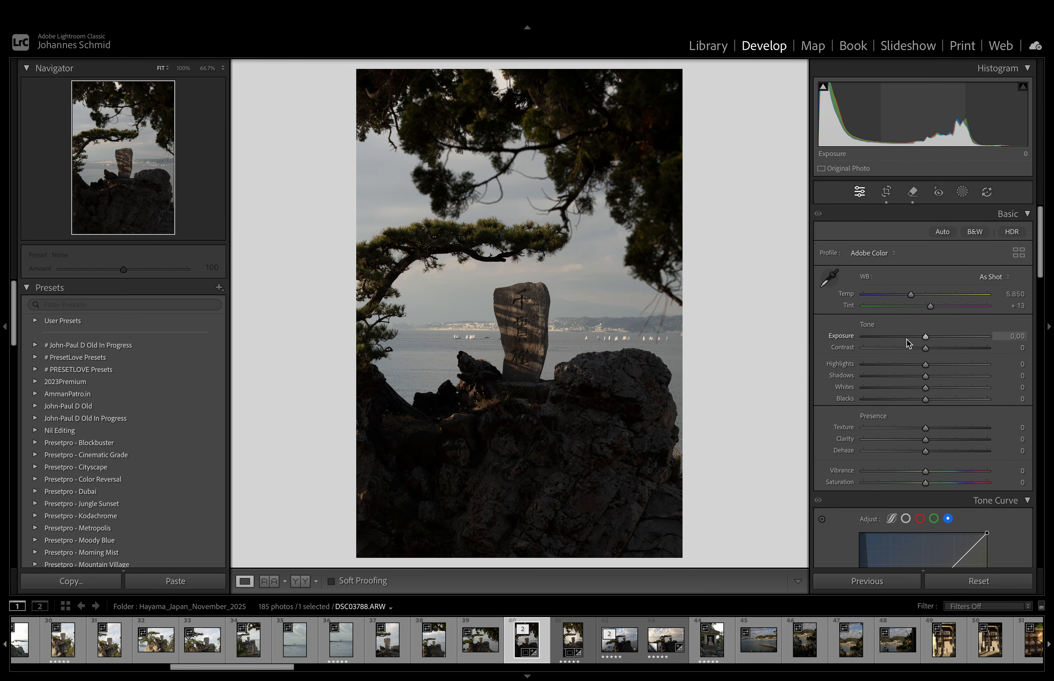
Set the photo's exposure to +0.25, contrast +6, highlights -12, shadows +30, whites -16 and blacks -3.
{"action": "left_click_drag", "start_coordinate": [924, 338], "coordinate": [926, 338]}
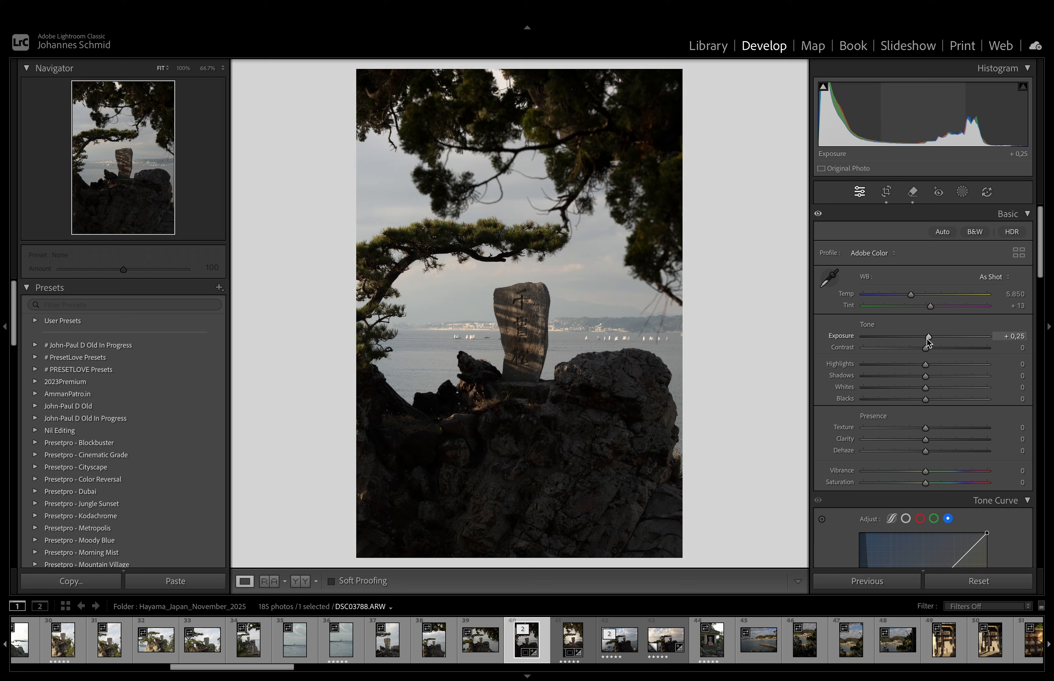
{"action": "mouse_move", "coordinate": [927, 349]}
{"action": "left_mouse_down"}
{"action": "mouse_move", "coordinate": [939, 350]}
{"action": "mouse_move", "coordinate": [915, 371]}
{"action": "mouse_move", "coordinate": [928, 339]}
{"action": "mouse_move", "coordinate": [920, 376]}
{"action": "mouse_move", "coordinate": [949, 381]}
{"action": "mouse_move", "coordinate": [928, 352]}
{"action": "left_mouse_up"}
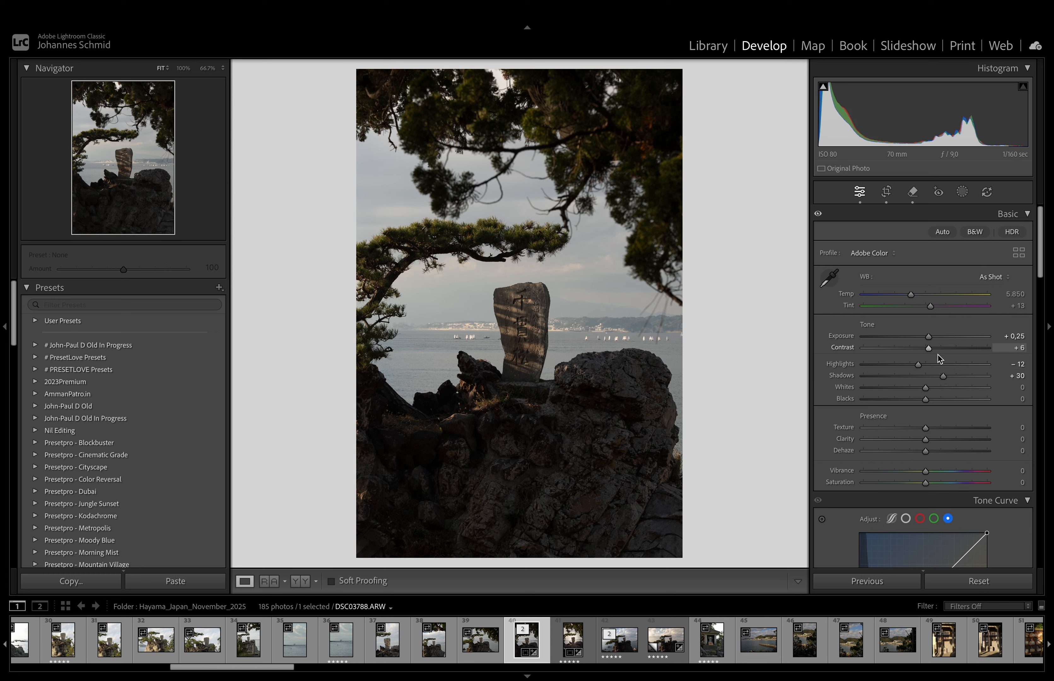
{"action": "mouse_move", "coordinate": [925, 388]}
{"action": "left_mouse_down"}
{"action": "mouse_move", "coordinate": [909, 392]}
{"action": "mouse_move", "coordinate": [925, 401]}
{"action": "left_mouse_up"}
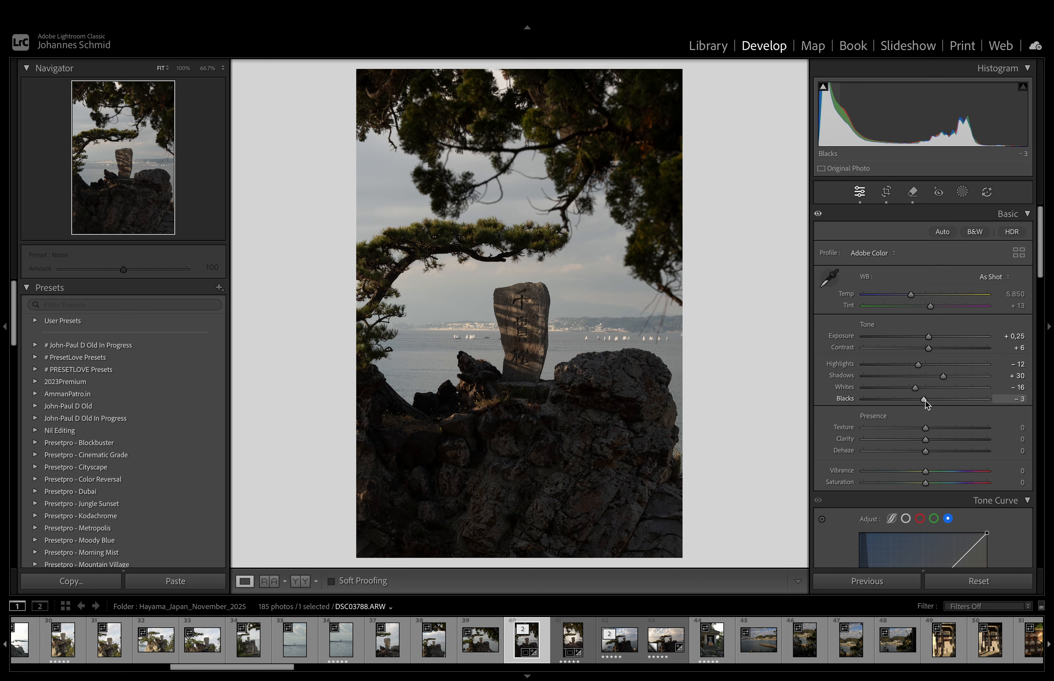
Shift the crop frame slightly lower on the photo, keeping its size.
{"action": "key", "text": "r"}
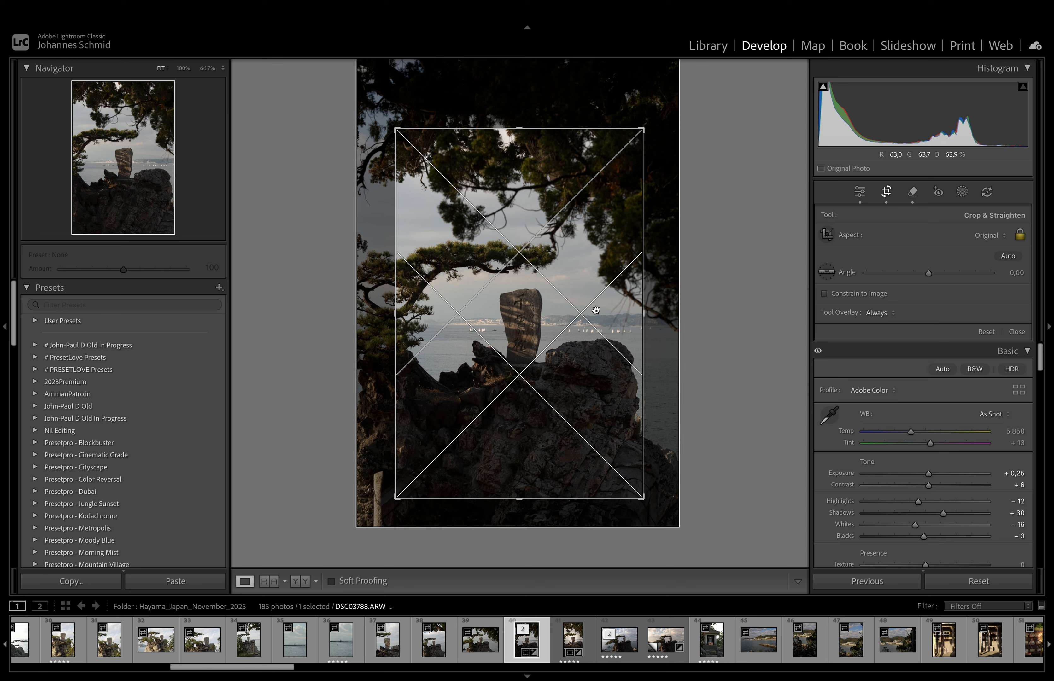
{"action": "mouse_move", "coordinate": [595, 310]}
{"action": "left_mouse_down"}
{"action": "mouse_move", "coordinate": [553, 310]}
{"action": "mouse_move", "coordinate": [593, 303]}
{"action": "left_mouse_up"}
{"action": "key", "text": "Return"}
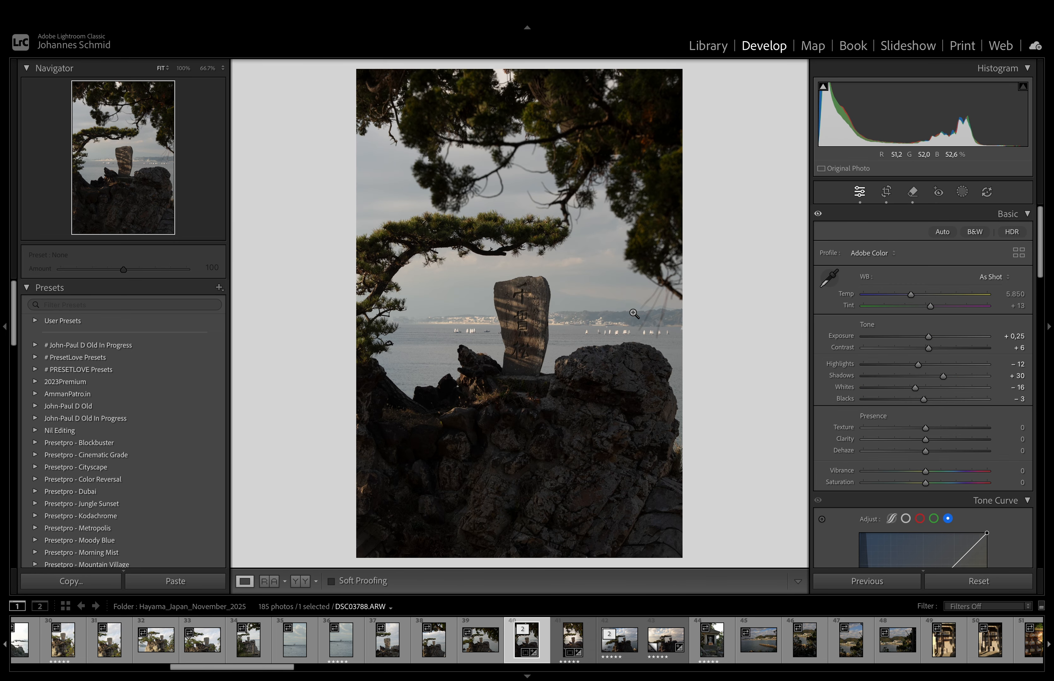
Fill the strip of sea along the large rock's right edge with Generative Remove, using variation 2.
{"action": "left_click", "coordinate": [913, 192]}
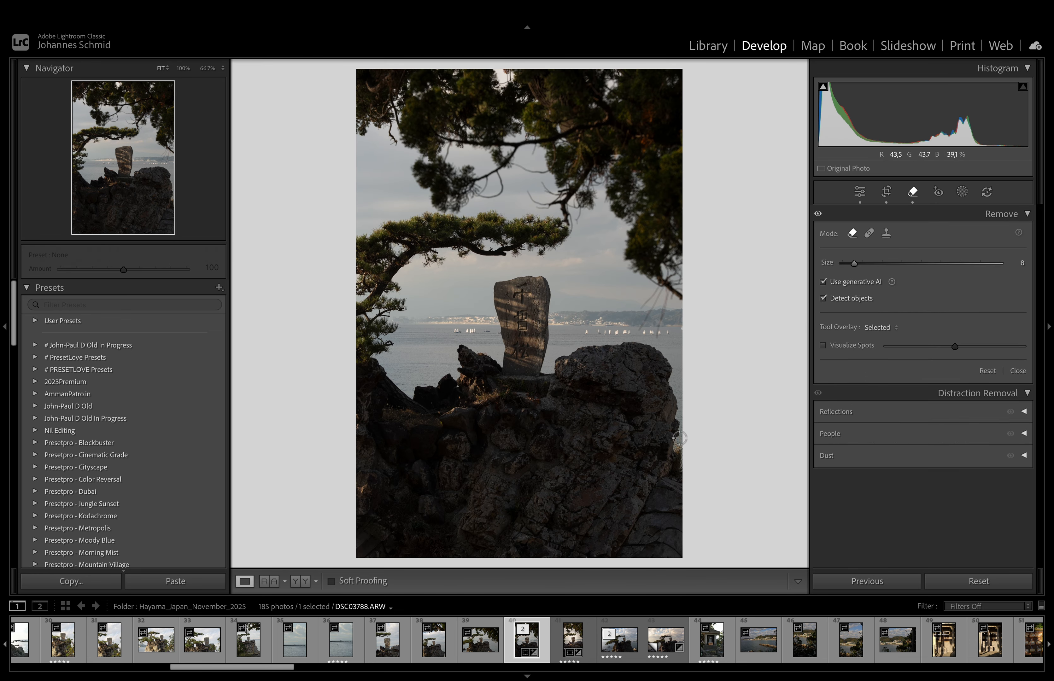
{"action": "mouse_move", "coordinate": [674, 453]}
{"action": "left_mouse_down"}
{"action": "mouse_move", "coordinate": [676, 391]}
{"action": "mouse_move", "coordinate": [660, 359]}
{"action": "mouse_move", "coordinate": [687, 378]}
{"action": "mouse_move", "coordinate": [704, 359]}
{"action": "left_mouse_up"}
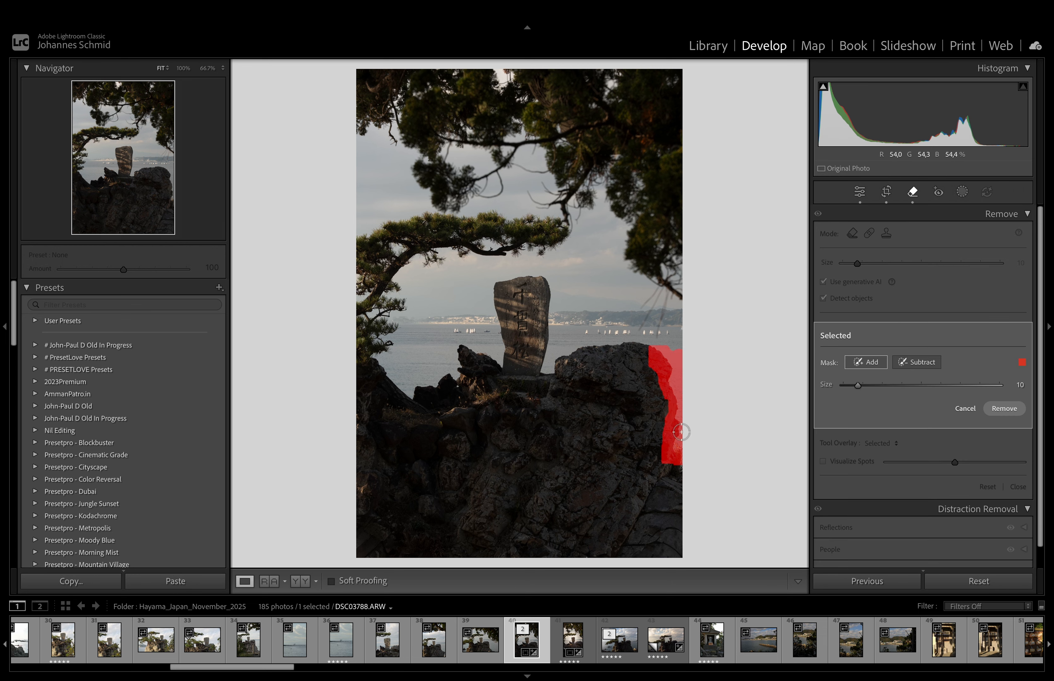
{"action": "left_click", "coordinate": [1004, 408]}
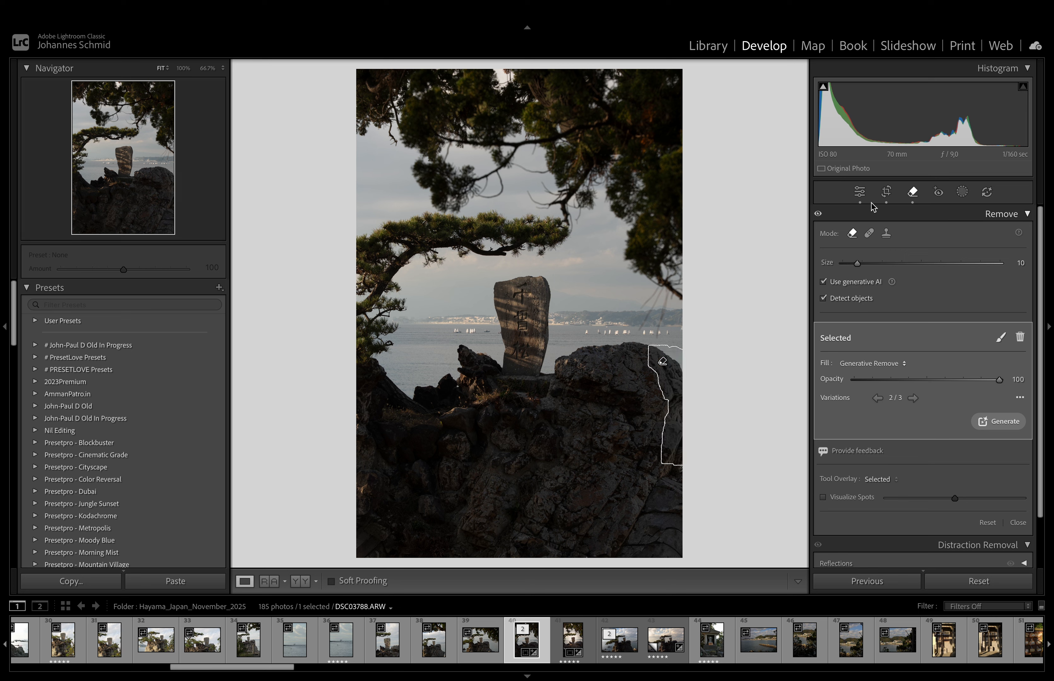
{"action": "left_click", "coordinate": [860, 192]}
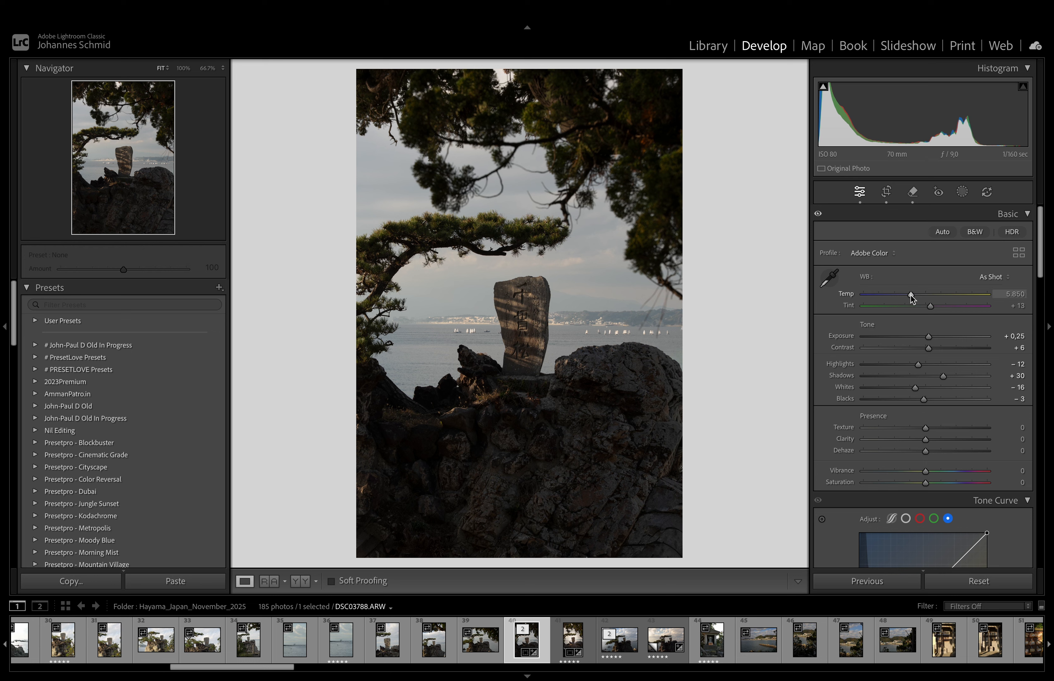
{"action": "left_click_drag", "start_coordinate": [910, 294], "coordinate": [914, 296]}
{"action": "left_click", "coordinate": [961, 192]}
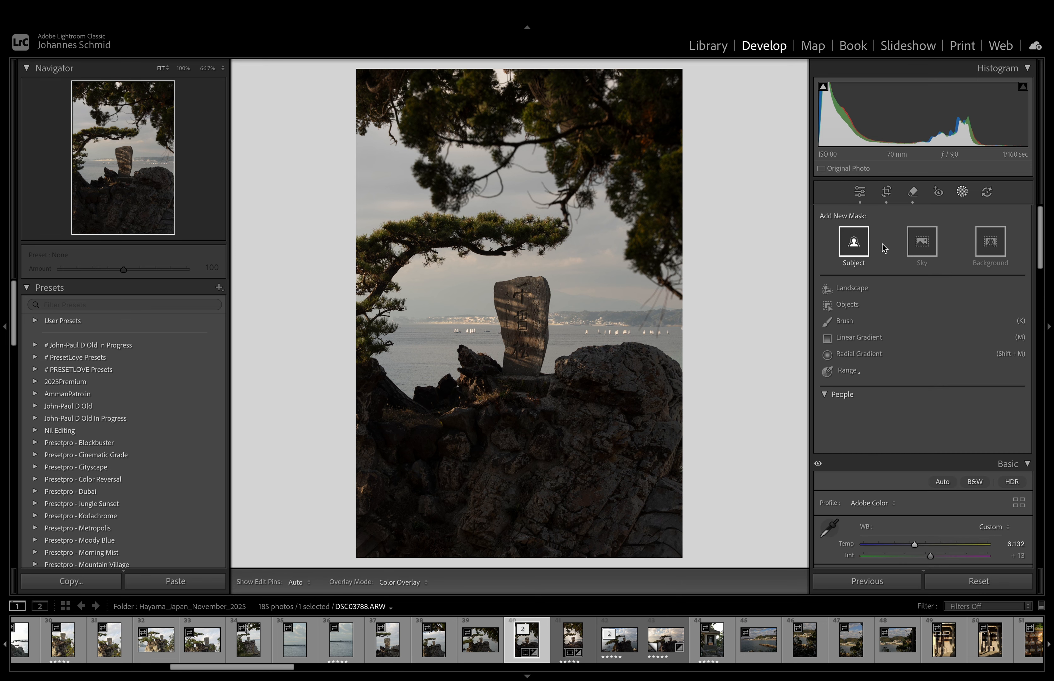
{"action": "left_click", "coordinate": [982, 249]}
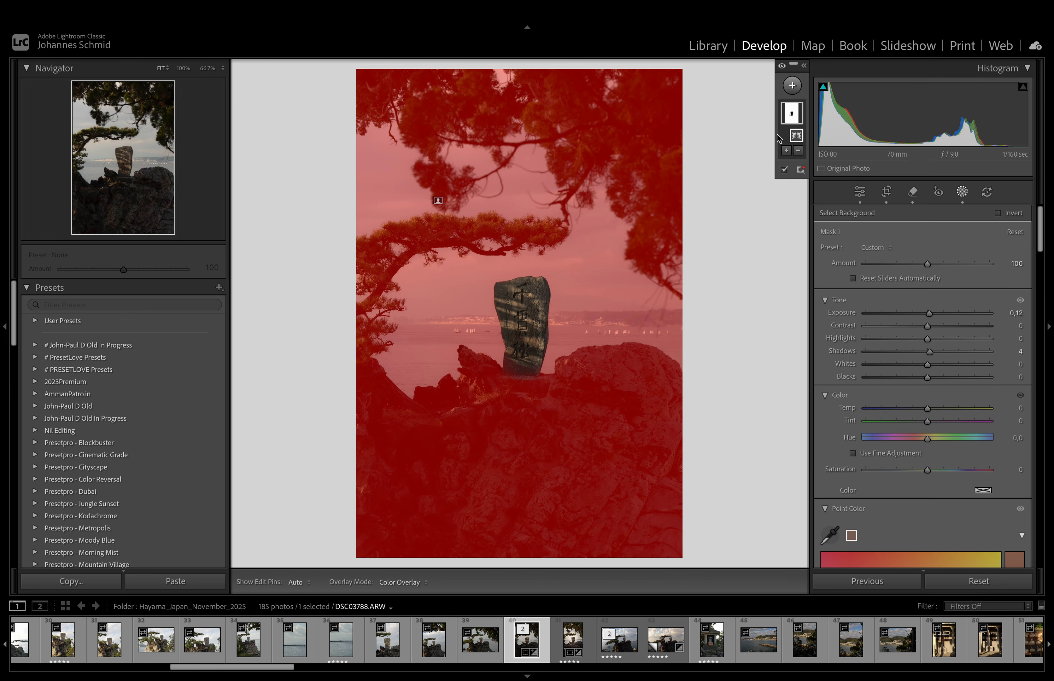
{"action": "left_click", "coordinate": [800, 152]}
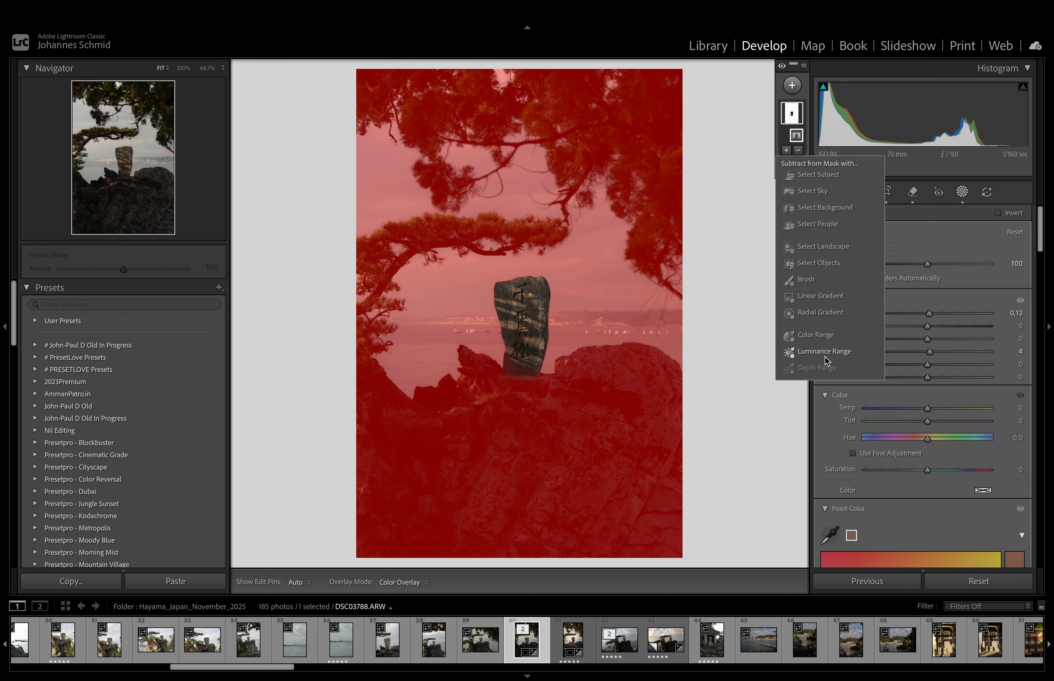
{"action": "left_click", "coordinate": [820, 337]}
{"action": "left_click", "coordinate": [563, 452]}
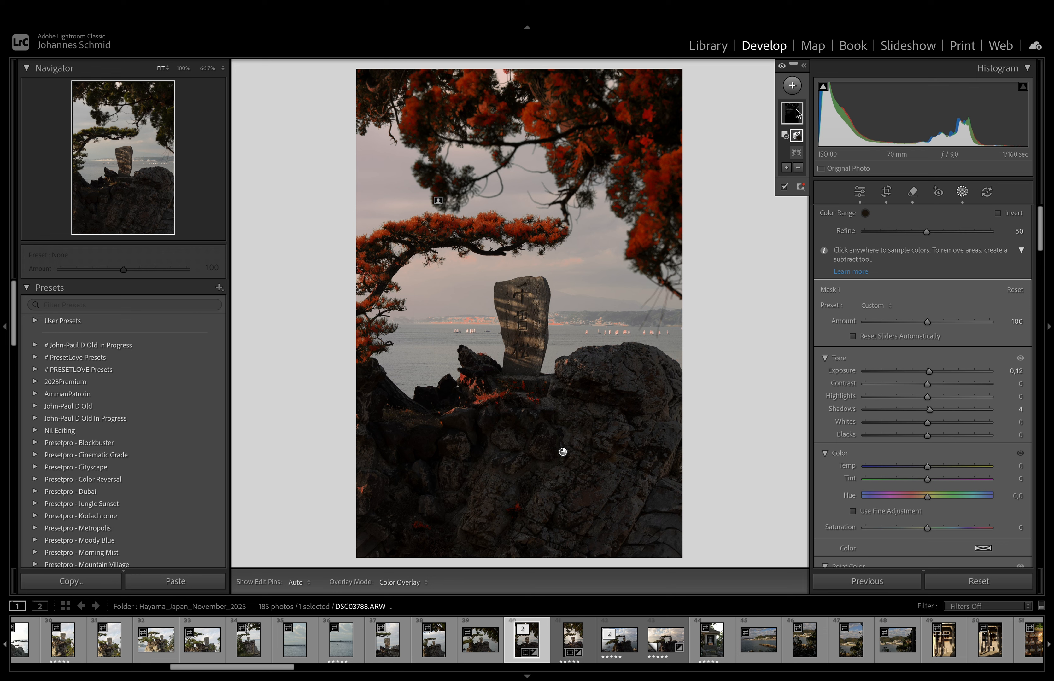
{"action": "left_click_drag", "start_coordinate": [926, 232], "coordinate": [888, 232]}
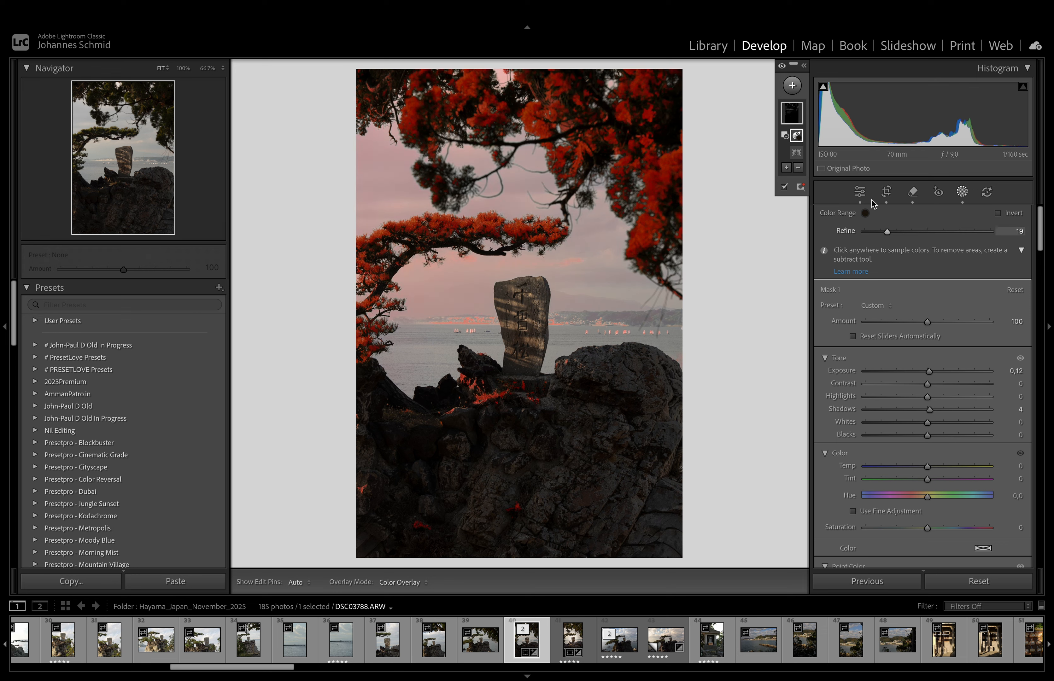
{"action": "left_click", "coordinate": [792, 113]}
{"action": "key", "text": "Delete"}
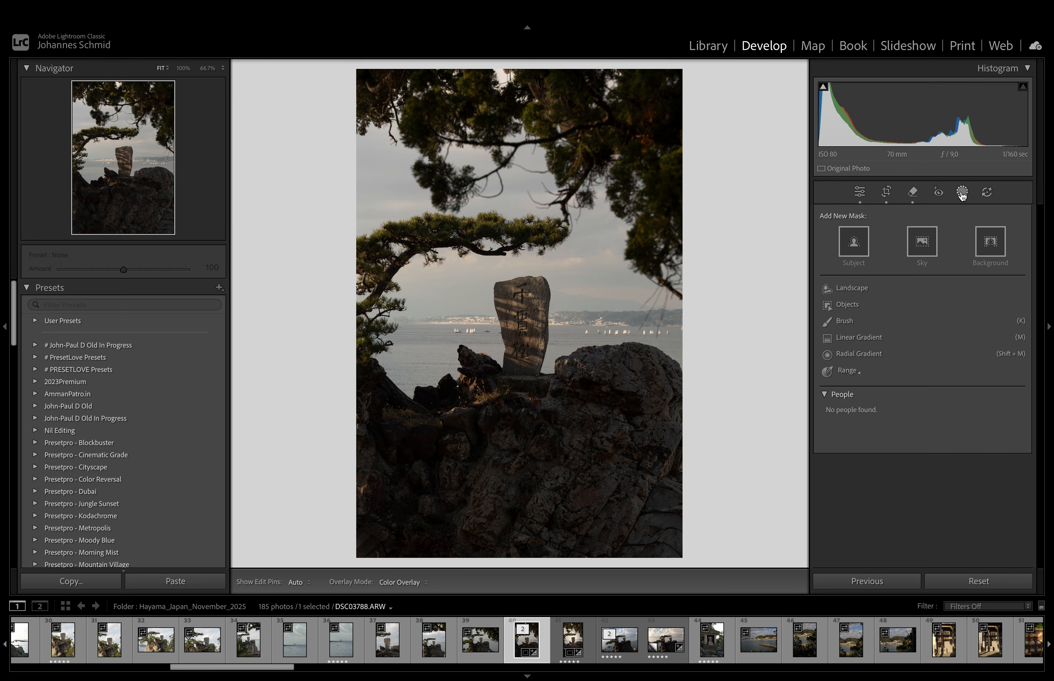
{"action": "left_click", "coordinate": [962, 192]}
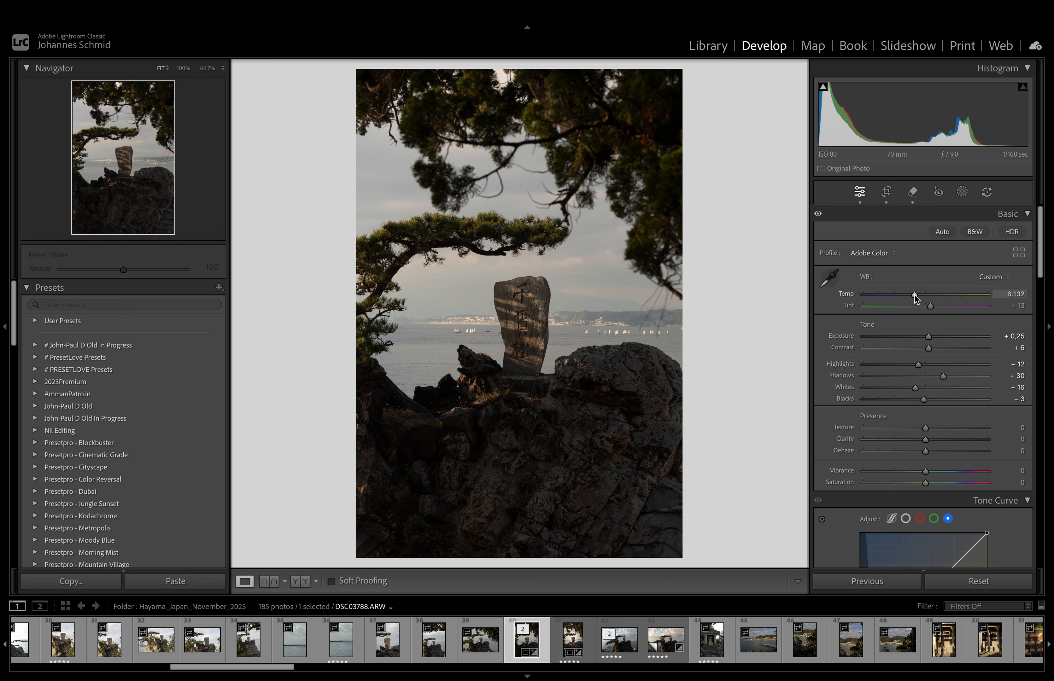
Set the white balance temperature to 5,956 and the vibrance to +14.
{"action": "left_click_drag", "start_coordinate": [914, 294], "coordinate": [909, 294]}
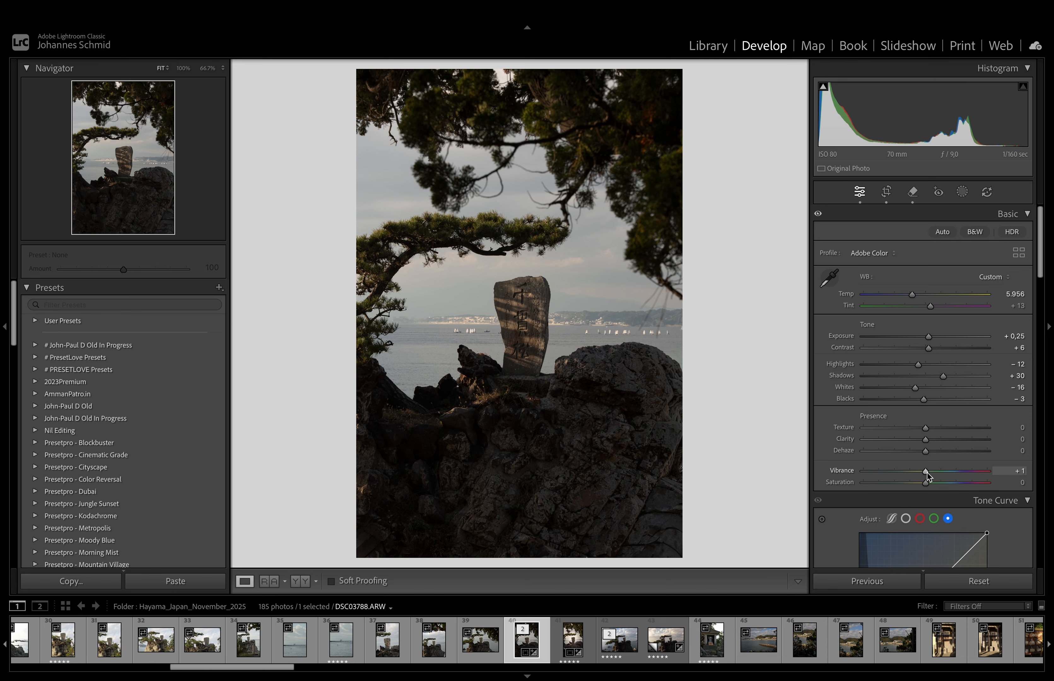
{"action": "left_click_drag", "start_coordinate": [935, 474], "coordinate": [935, 474]}
Create an object mask of the stone monument with exposure 0.10, contrast 22, shadows -23 and blacks -6.
{"action": "key", "text": "z"}
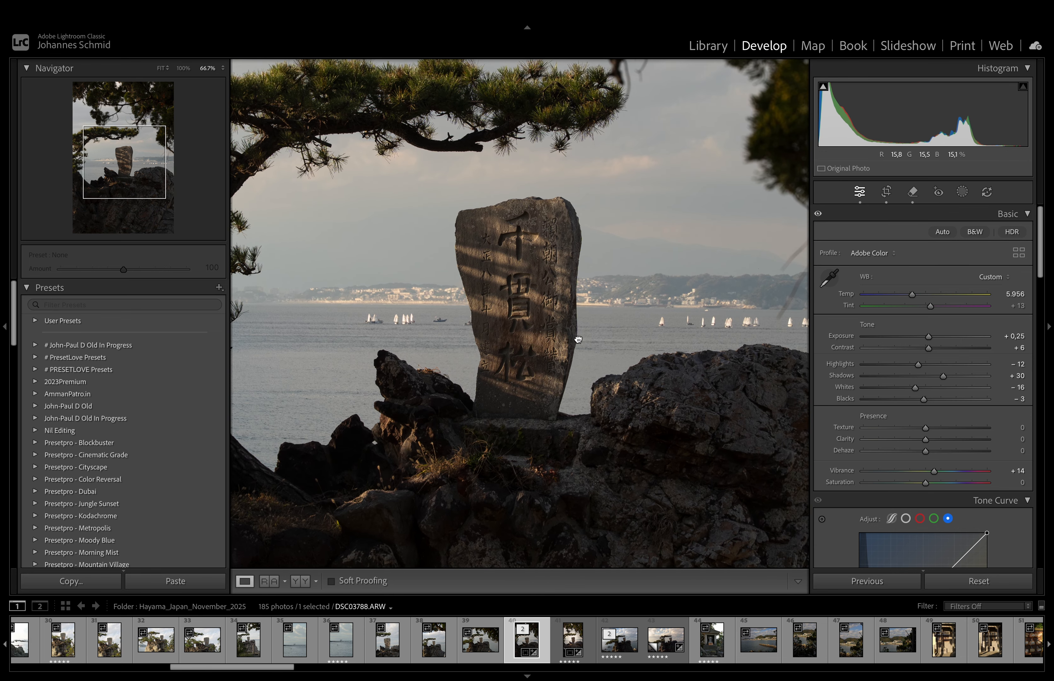
{"action": "left_click", "coordinate": [963, 192]}
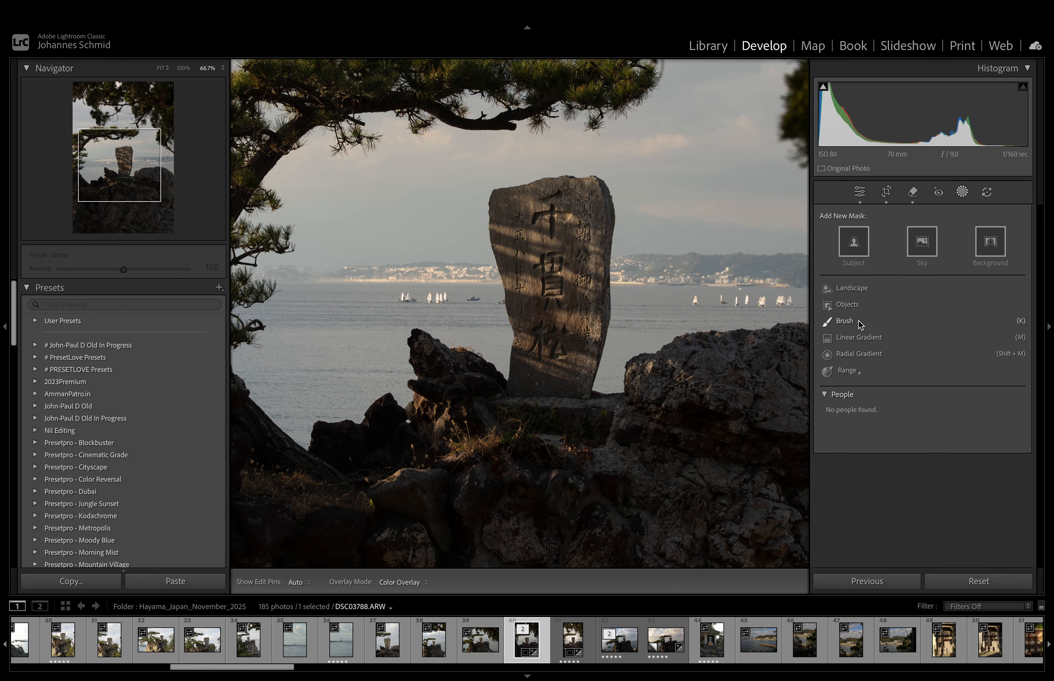
{"action": "left_click", "coordinate": [855, 306]}
{"action": "mouse_move", "coordinate": [500, 202]}
{"action": "left_mouse_down"}
{"action": "mouse_move", "coordinate": [595, 190]}
{"action": "mouse_move", "coordinate": [598, 301]}
{"action": "mouse_move", "coordinate": [581, 374]}
{"action": "mouse_move", "coordinate": [522, 382]}
{"action": "mouse_move", "coordinate": [502, 240]}
{"action": "mouse_move", "coordinate": [521, 204]}
{"action": "mouse_move", "coordinate": [564, 218]}
{"action": "mouse_move", "coordinate": [547, 277]}
{"action": "mouse_move", "coordinate": [569, 333]}
{"action": "mouse_move", "coordinate": [551, 369]}
{"action": "left_mouse_up"}
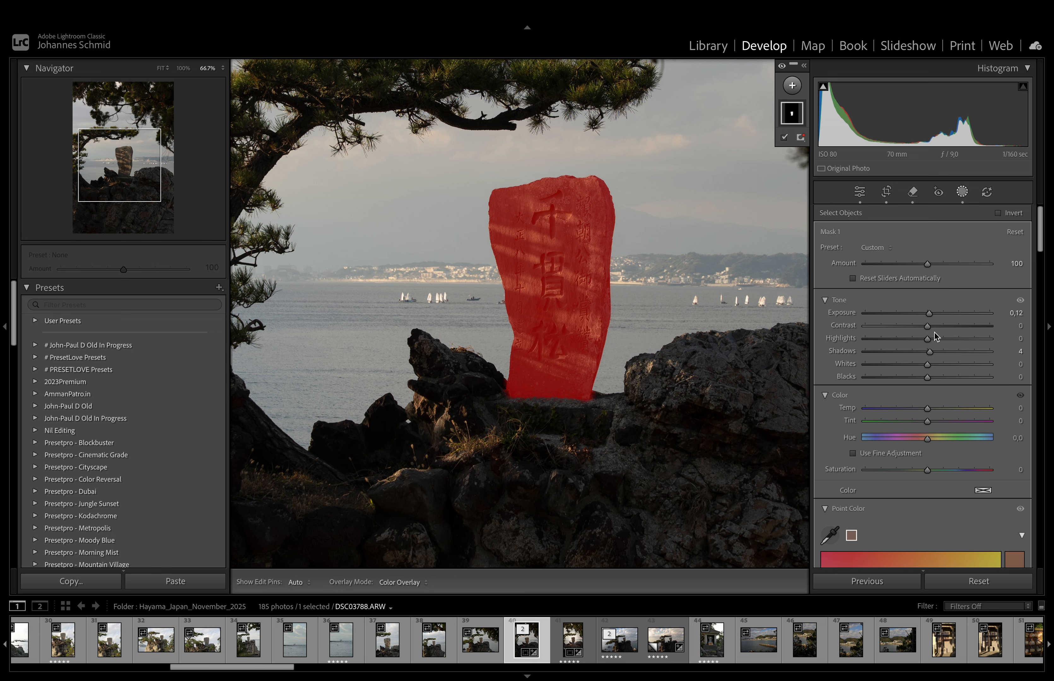
{"action": "left_click_drag", "start_coordinate": [927, 326], "coordinate": [927, 378]}
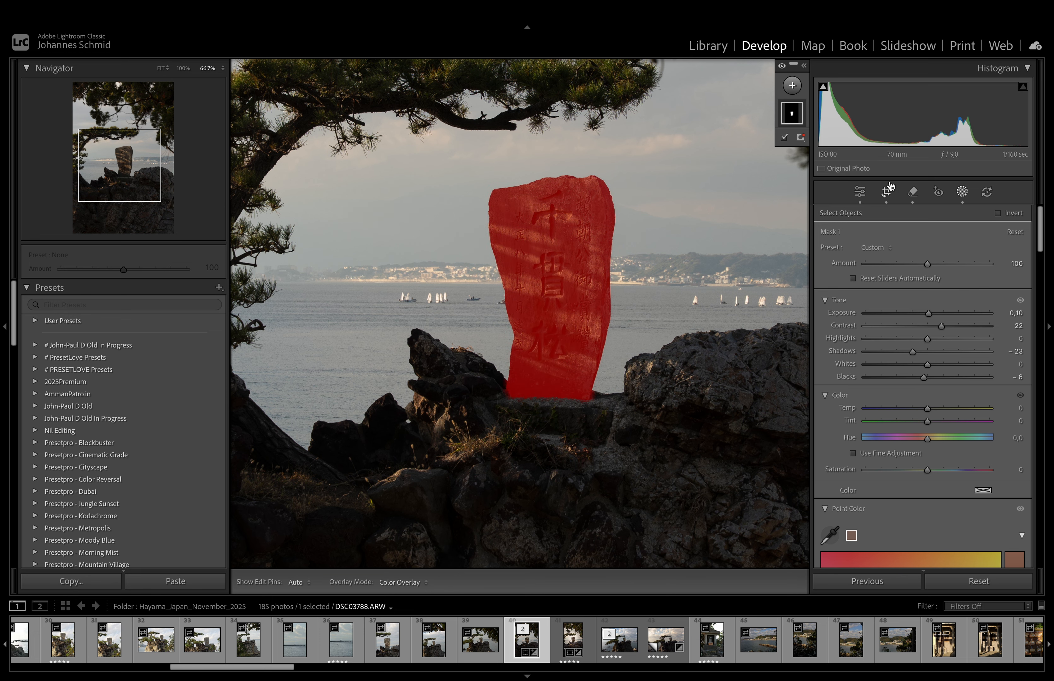
{"action": "left_click", "coordinate": [859, 192]}
{"action": "left_click", "coordinate": [625, 319]}
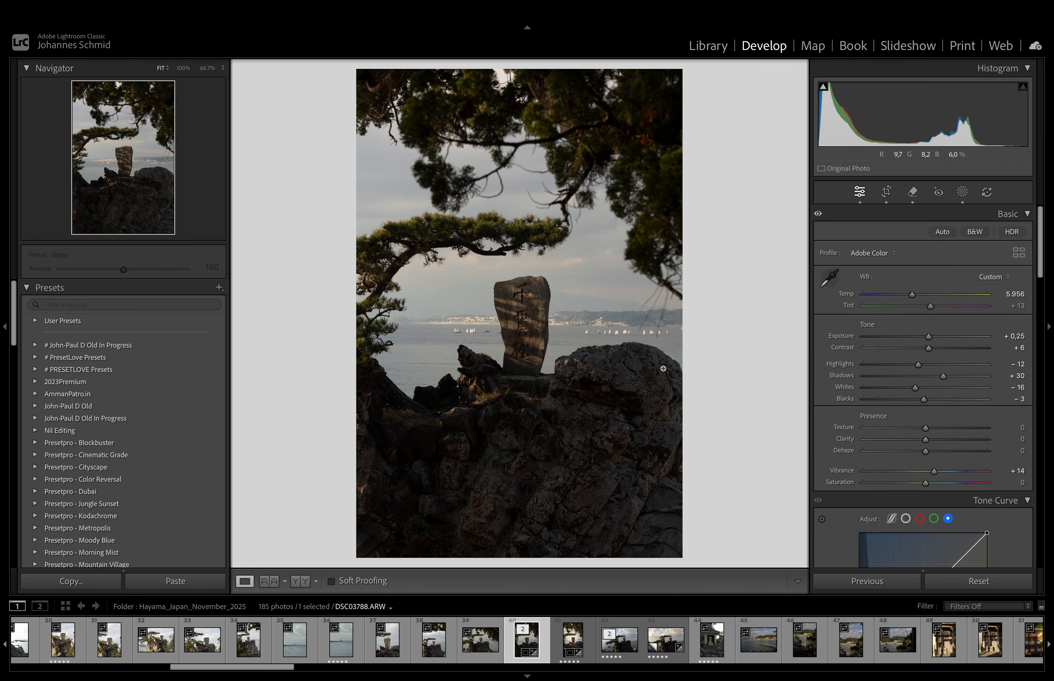
Move the crop slightly further down the photo to include more foreground rock, keeping its size and angle.
{"action": "key", "text": "r"}
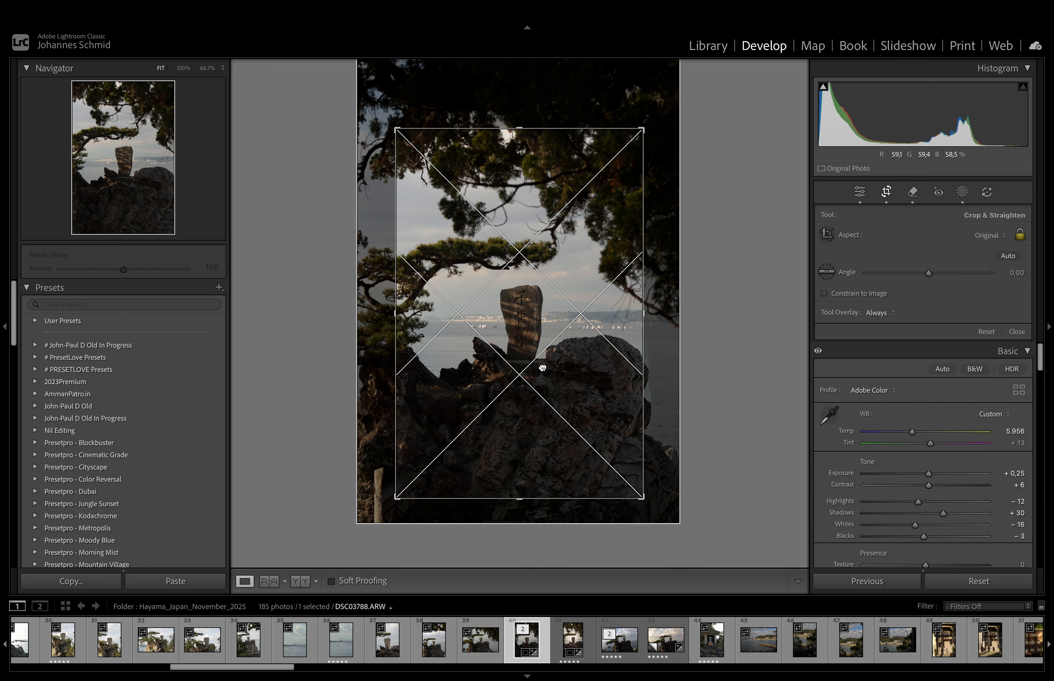
{"action": "left_click_drag", "start_coordinate": [543, 363], "coordinate": [542, 355]}
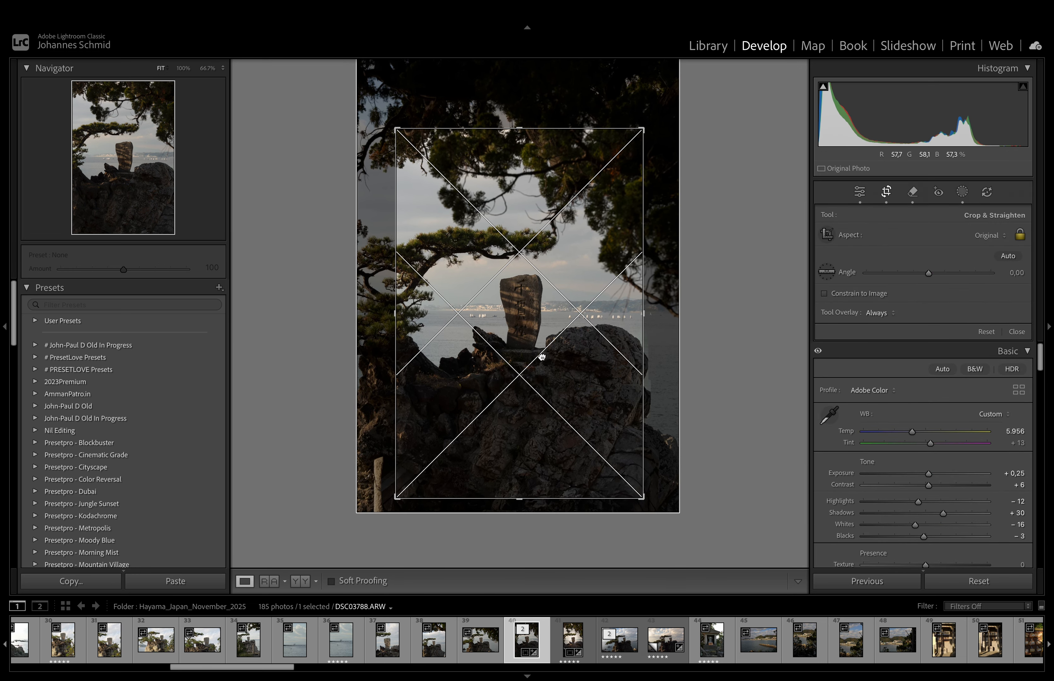
{"action": "key", "text": "r"}
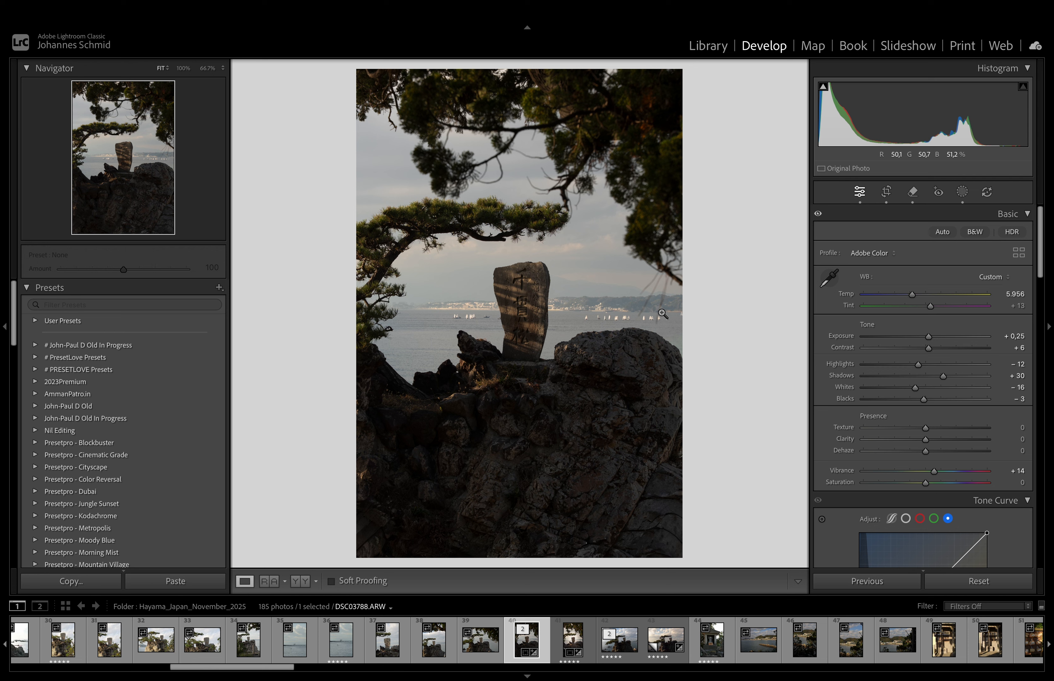
Add a linear gradient mask rising from the photo's bottom edge to the monument's base, with exposure -0.55.
{"action": "left_click", "coordinate": [963, 193]}
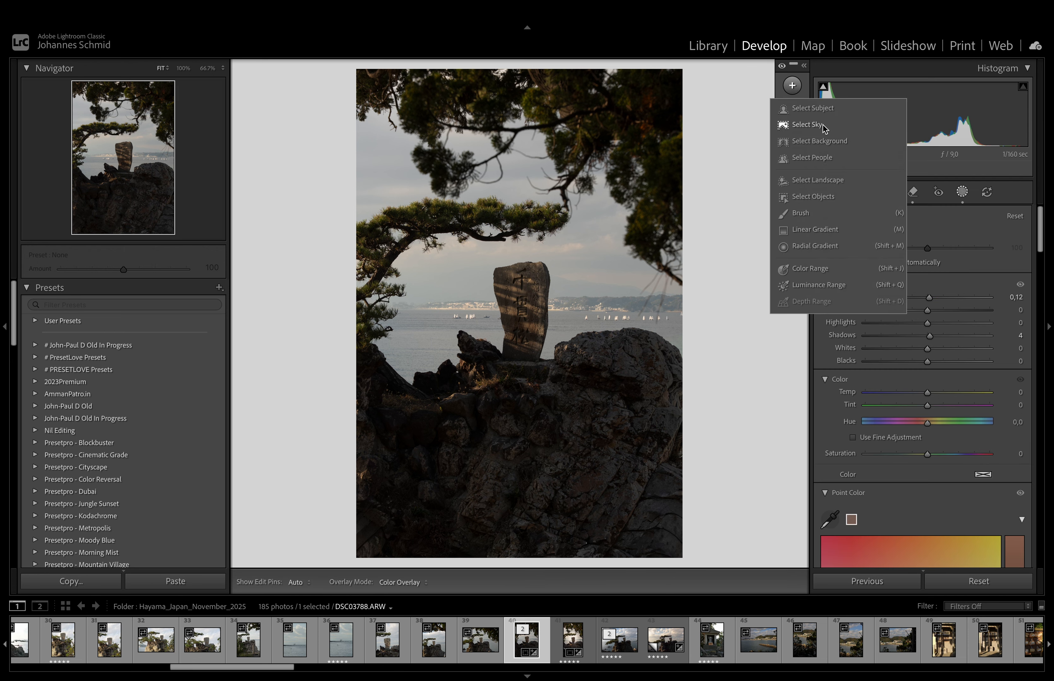
{"action": "left_click", "coordinate": [835, 228]}
{"action": "left_click_drag", "start_coordinate": [543, 547], "coordinate": [541, 370]}
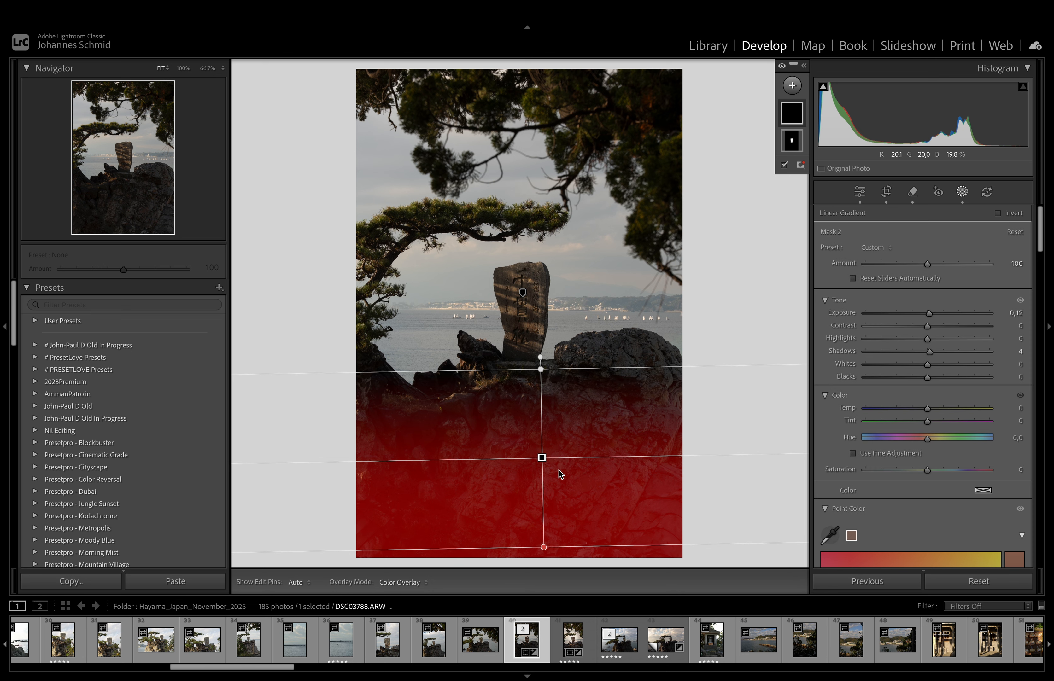
{"action": "left_click_drag", "start_coordinate": [542, 458], "coordinate": [537, 436]}
{"action": "left_click_drag", "start_coordinate": [930, 313], "coordinate": [919, 314]}
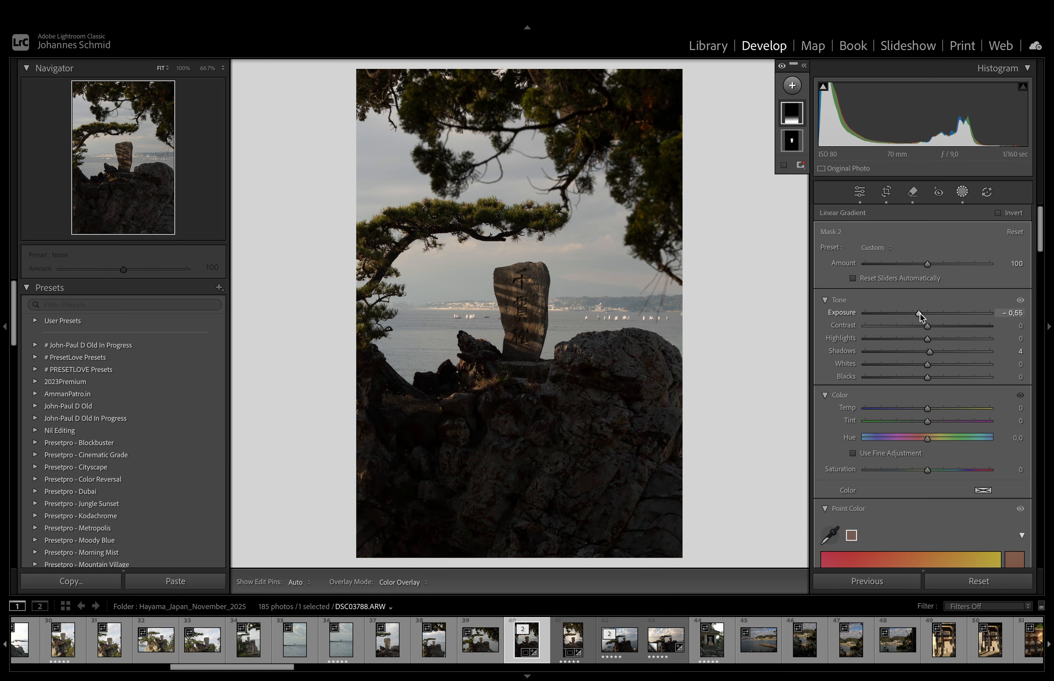
{"action": "left_click", "coordinate": [860, 192]}
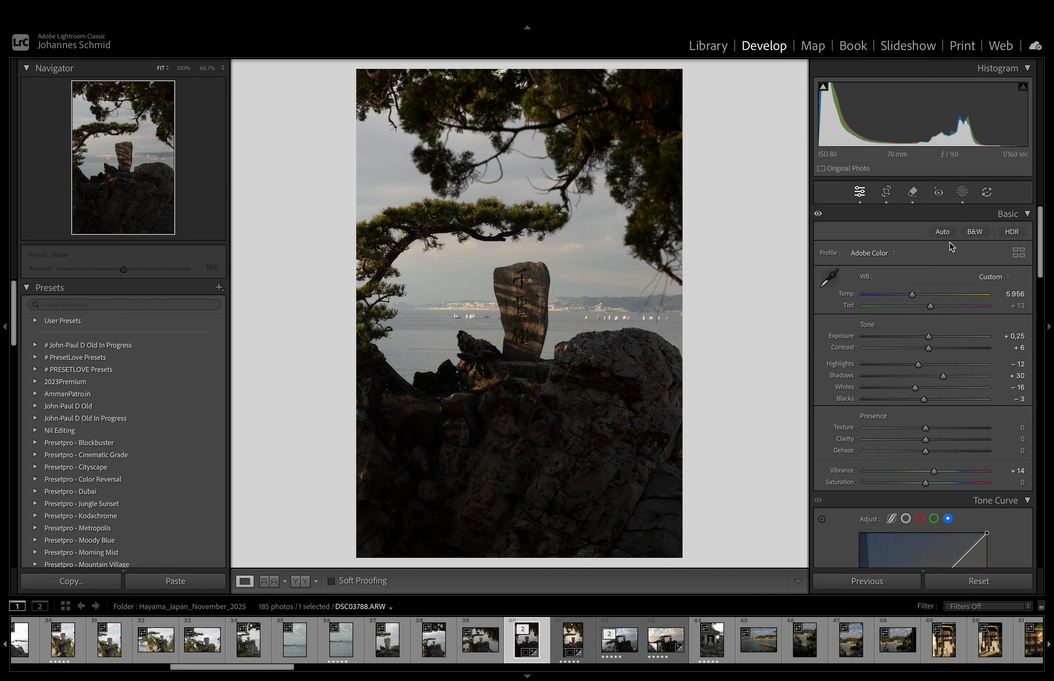
Add a second linear gradient mask running diagonally over the rocks from the photo's lower-right corner, with exposure -0.31.
{"action": "left_click", "coordinate": [962, 192]}
{"action": "left_click", "coordinate": [791, 85]}
{"action": "left_click", "coordinate": [828, 222]}
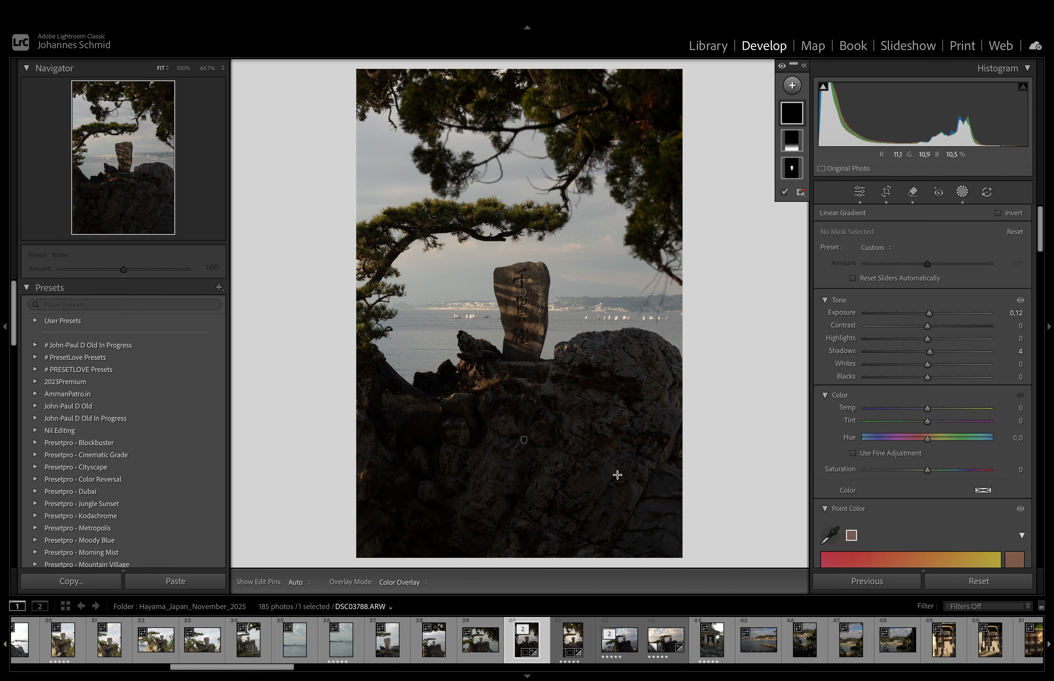
{"action": "left_click_drag", "start_coordinate": [625, 511], "coordinate": [553, 392]}
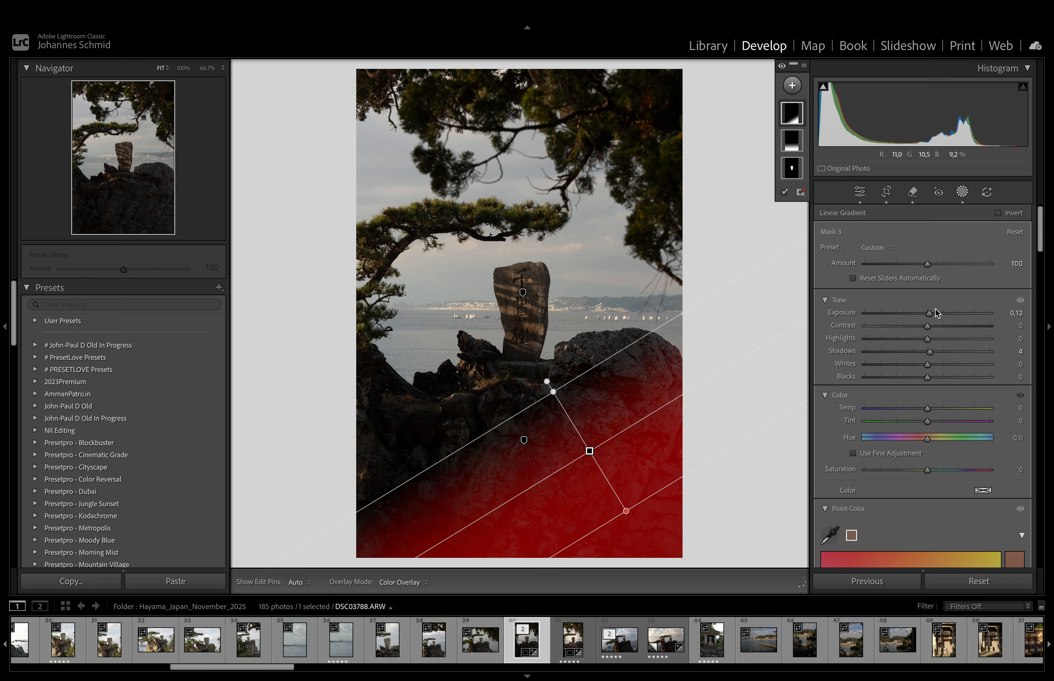
{"action": "left_click_drag", "start_coordinate": [928, 313], "coordinate": [922, 313]}
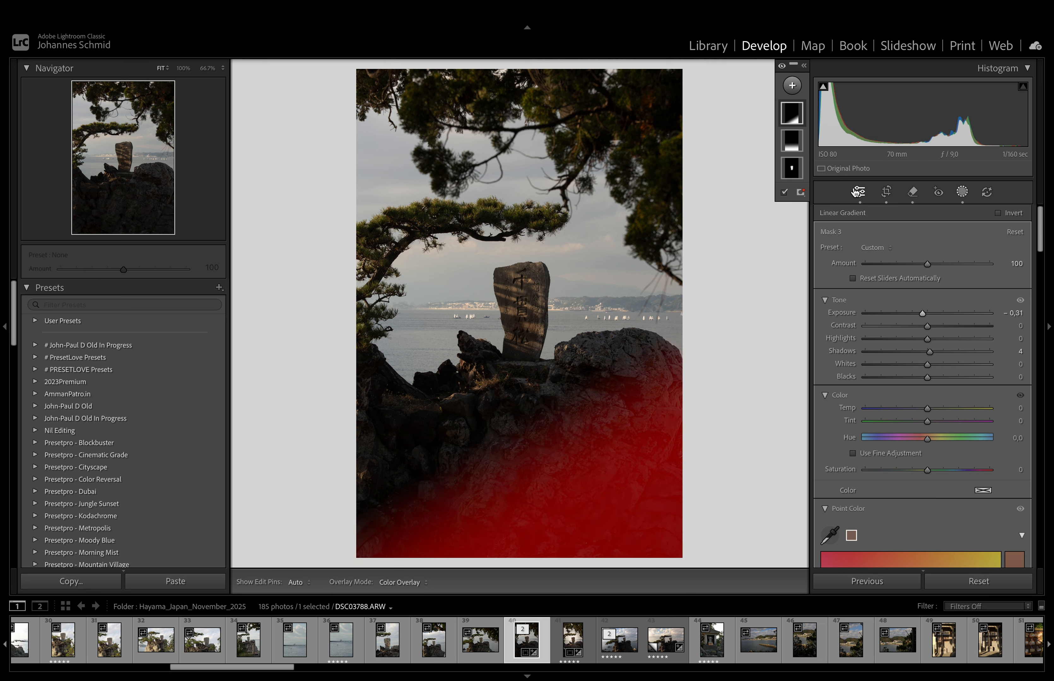
Warm the whole photo's white balance temperature slightly.
{"action": "left_click", "coordinate": [857, 192]}
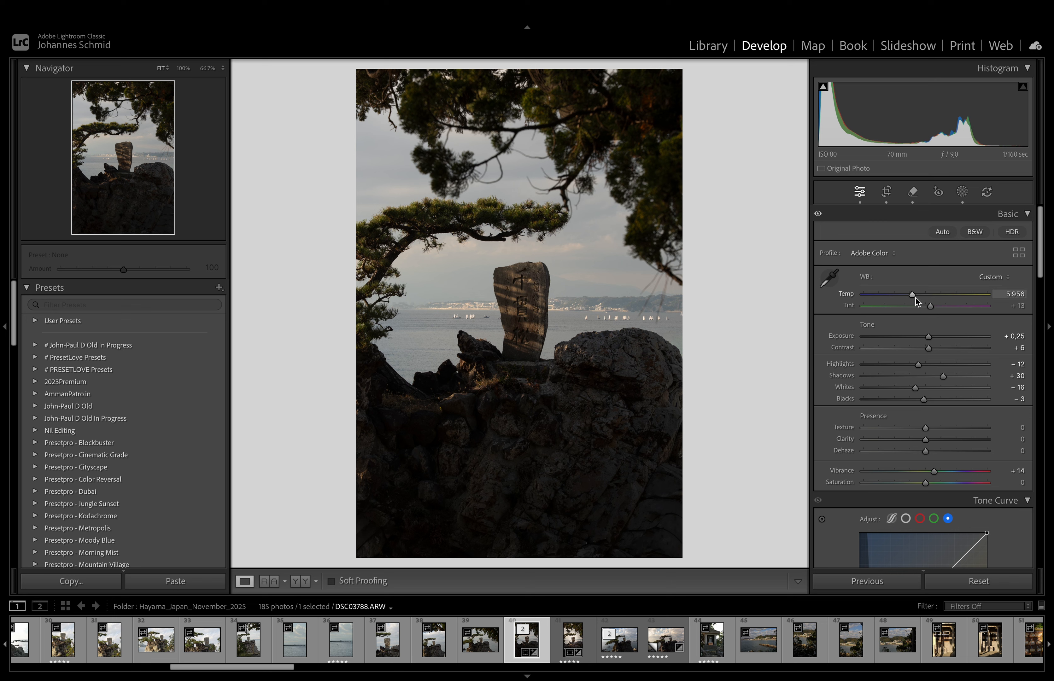
{"action": "left_click_drag", "start_coordinate": [912, 297], "coordinate": [915, 297]}
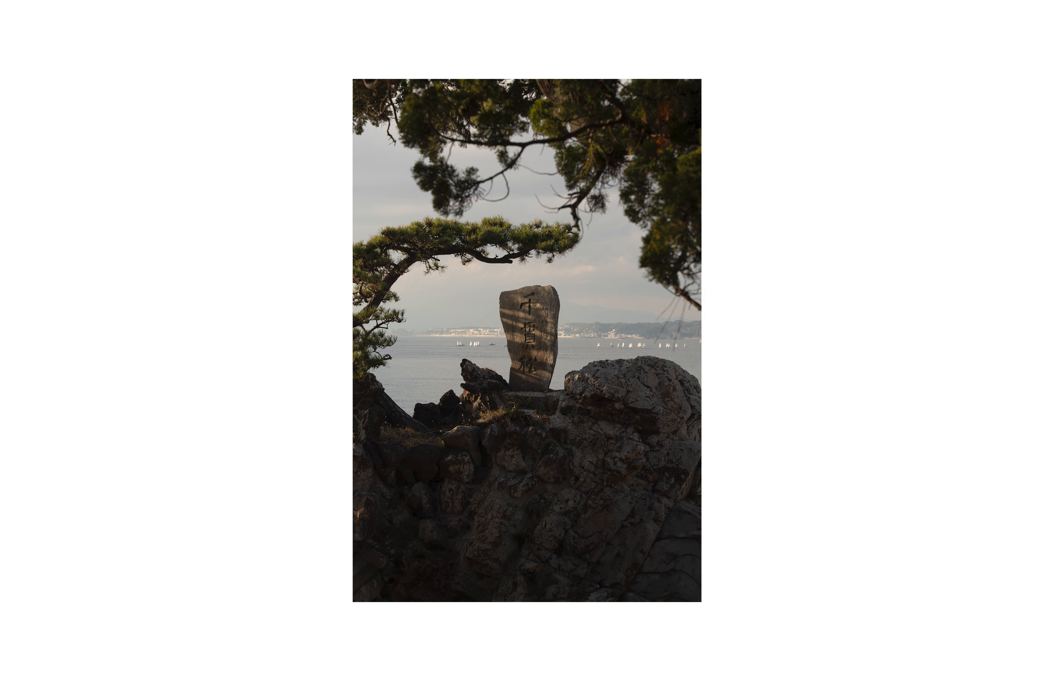